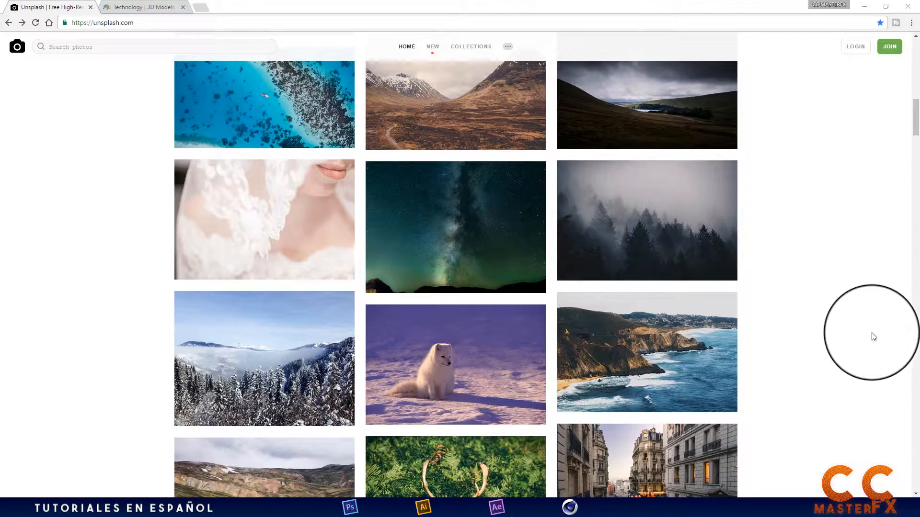
Open the Unsplash photo of the couple walking beside the wooden shed and view its camera information
scroll(845, 229, "up", 6)
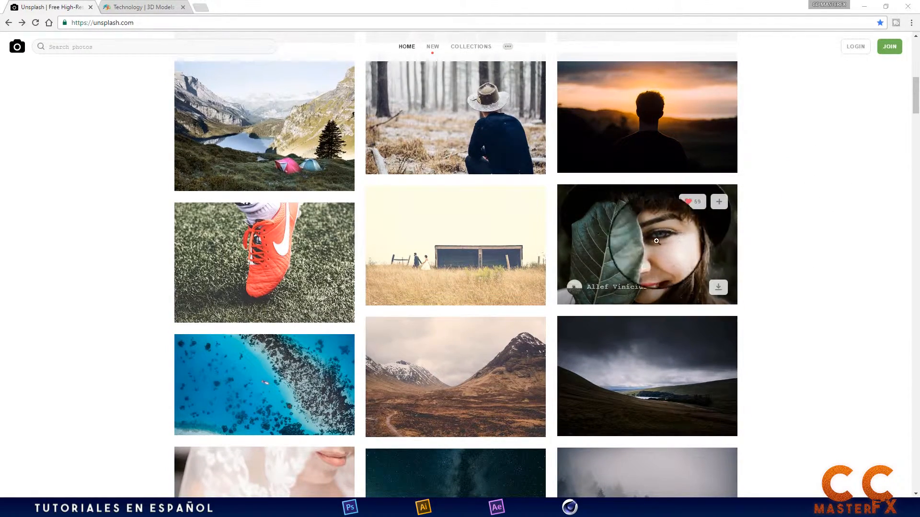
left_click(458, 247)
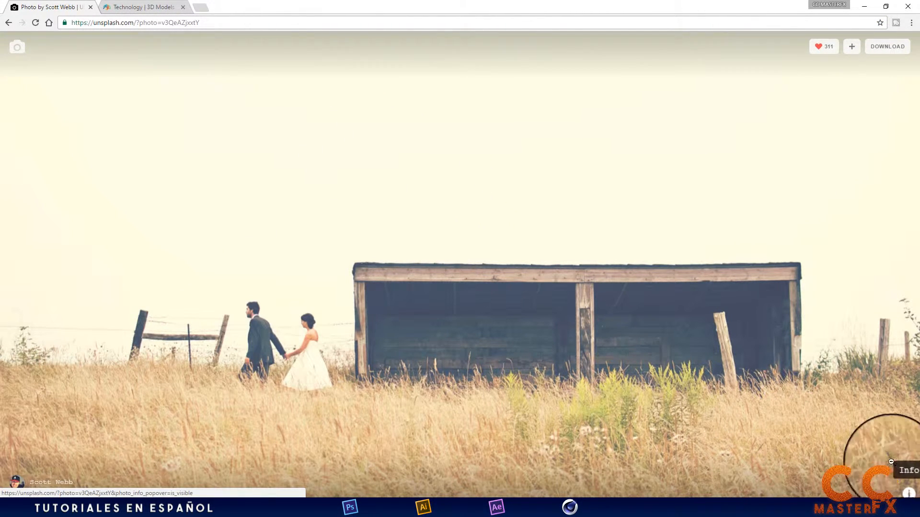
left_click(902, 484)
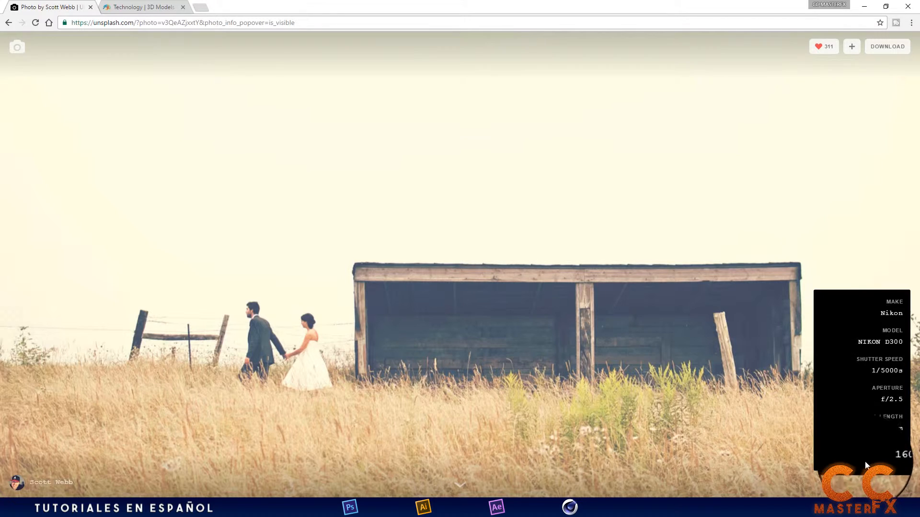
left_click(719, 425)
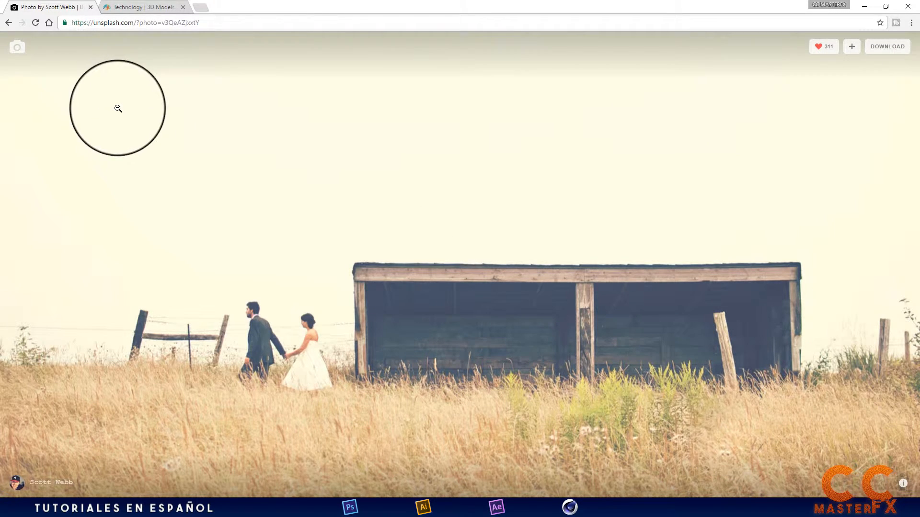
Look through the Daz 3D Technology page, covering Daz Studio, Genesis 3, Genesis and the 3D content marketplace
left_click(133, 2)
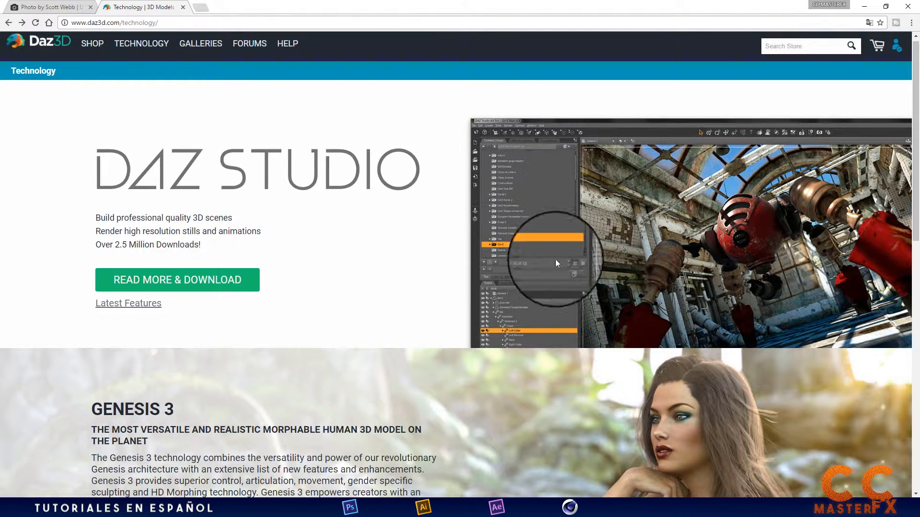
scroll(648, 318, "down", 4)
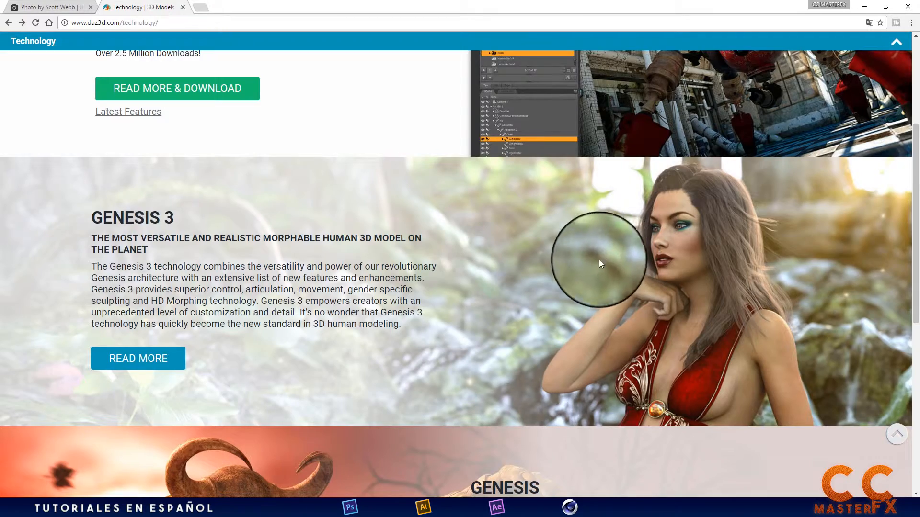
scroll(599, 259, "down", 4)
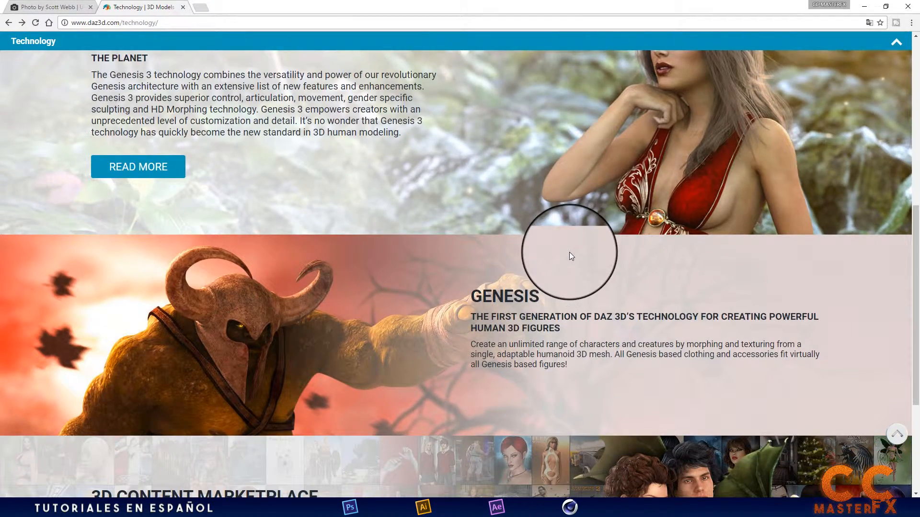
scroll(567, 216, "down", 2)
scroll(575, 225, "down", 2)
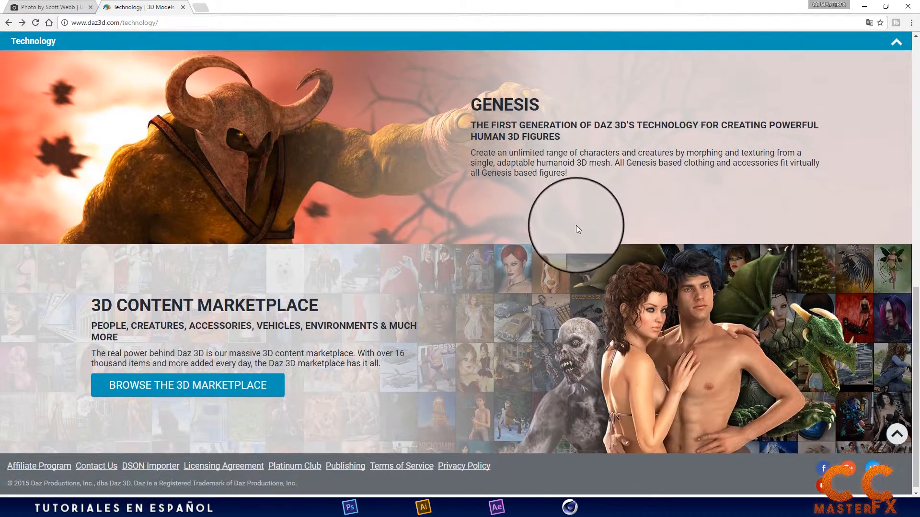
scroll(411, 241, "up", 12)
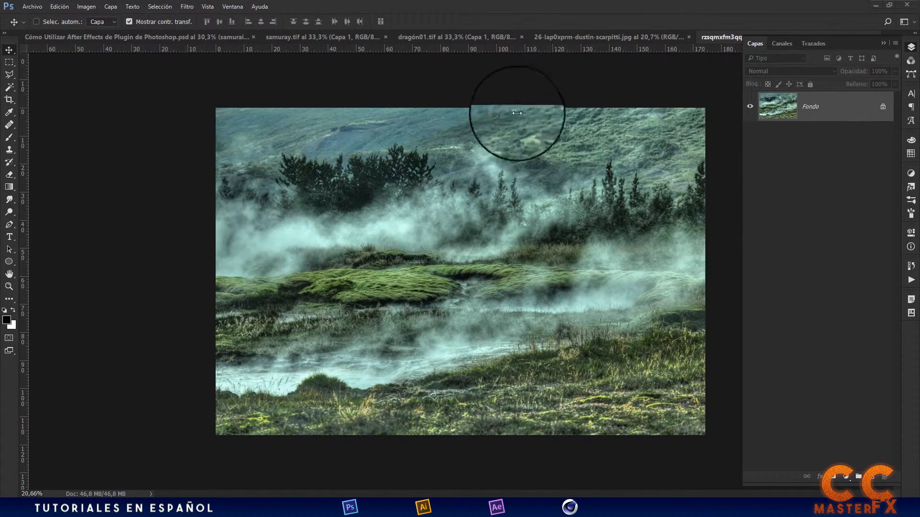
In Photoshop, view the misty mountain photo, and hide the white background layer Capa 1 in dragón01.tif
left_click(654, 40)
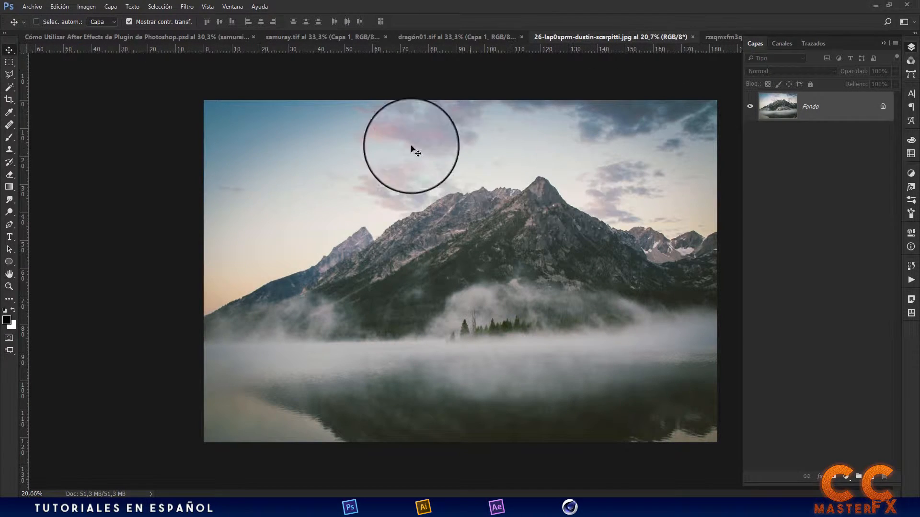
left_click(461, 36)
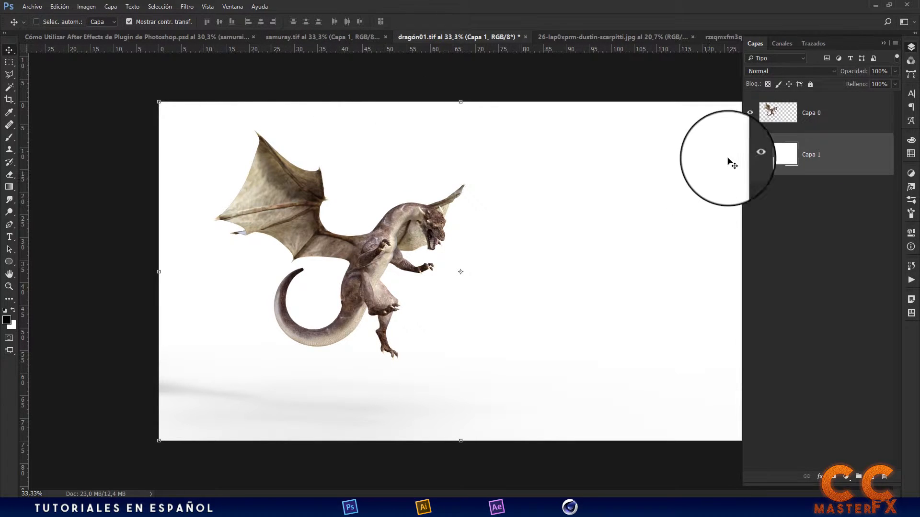
left_click(750, 155)
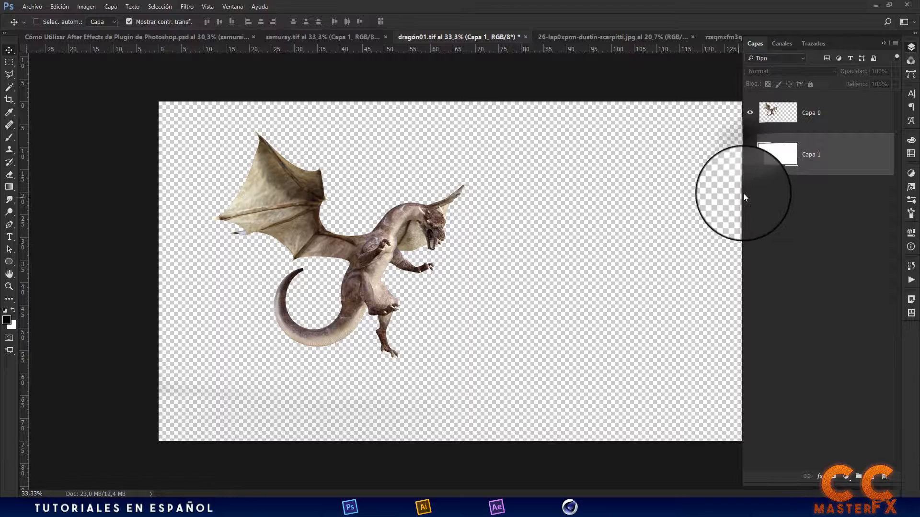
left_click(750, 154)
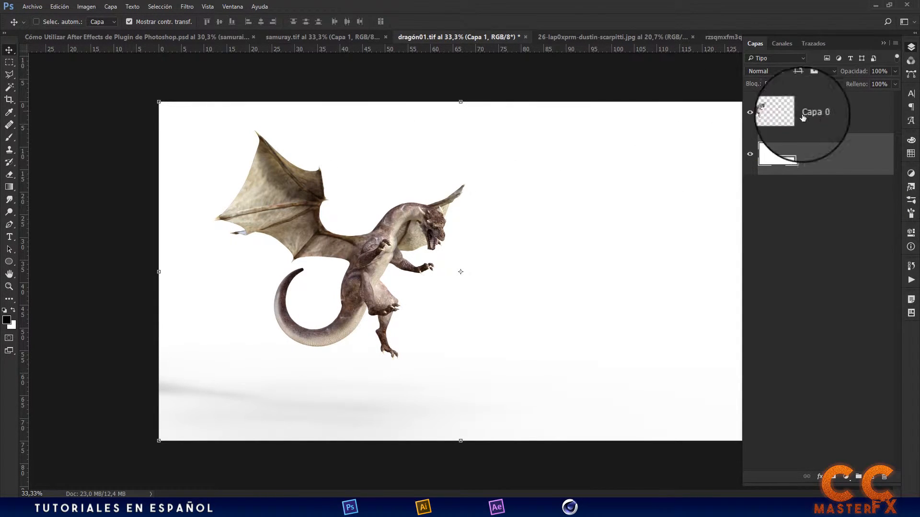
left_click(750, 155)
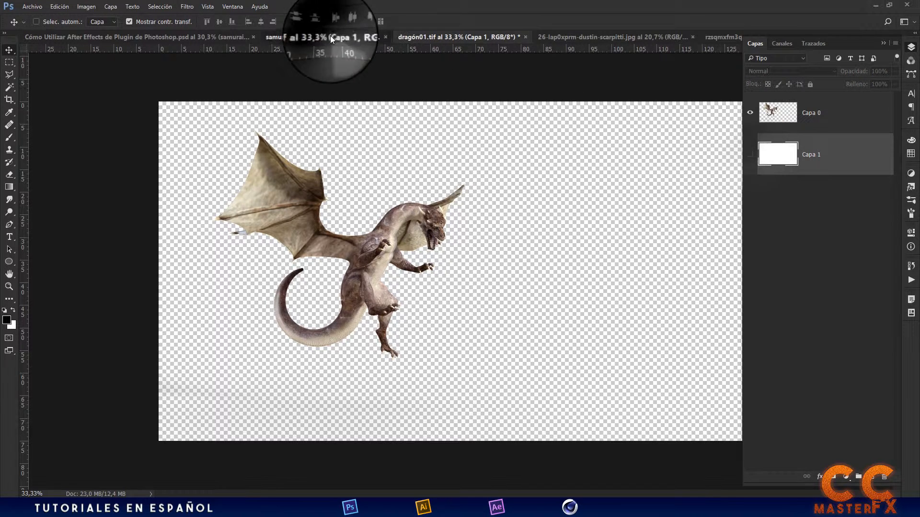
Inspect the samurai cut-out in samuray.tif by hiding its white layer Capa 1 and showing it again
left_click(325, 37)
left_click(750, 155)
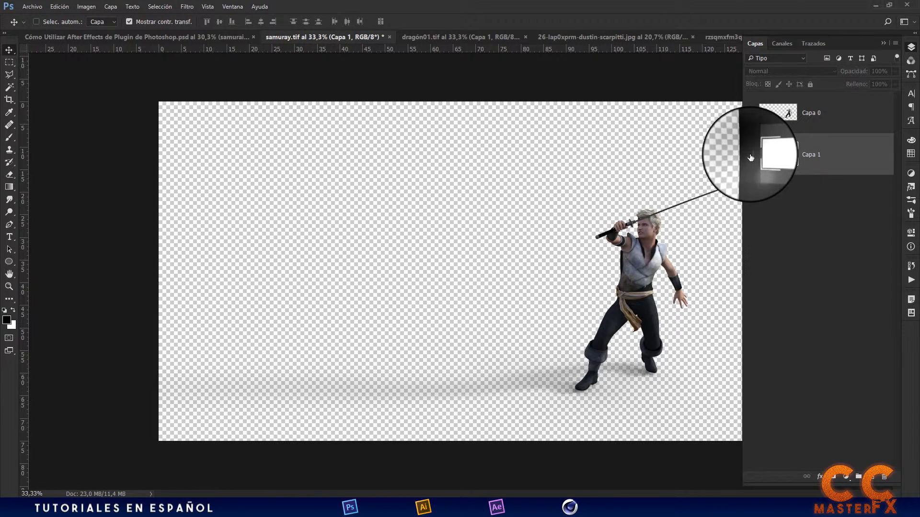
left_click(751, 154)
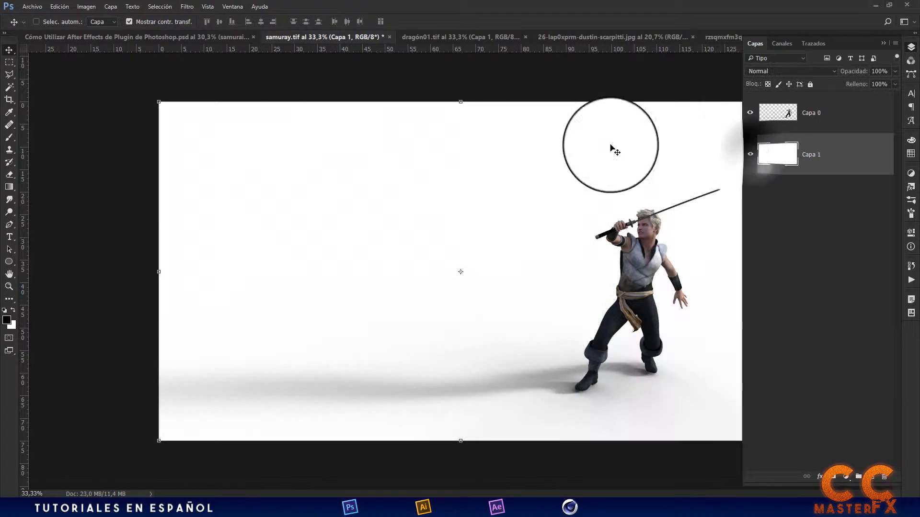
In the After Effects plugin PSD composition, show the plantillas group and hide the mountain background layer to view the print template
left_click(188, 37)
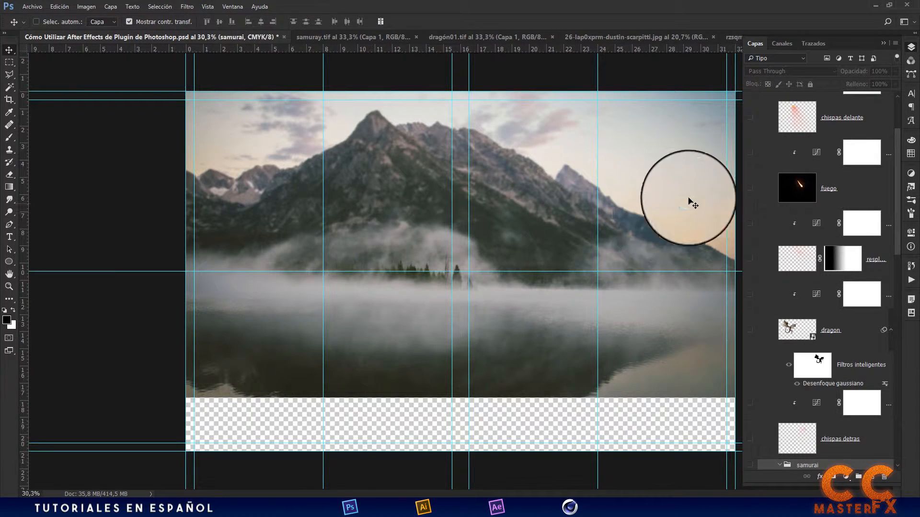
scroll(897, 250, "down", 1)
left_click_drag(896, 247, 899, 456)
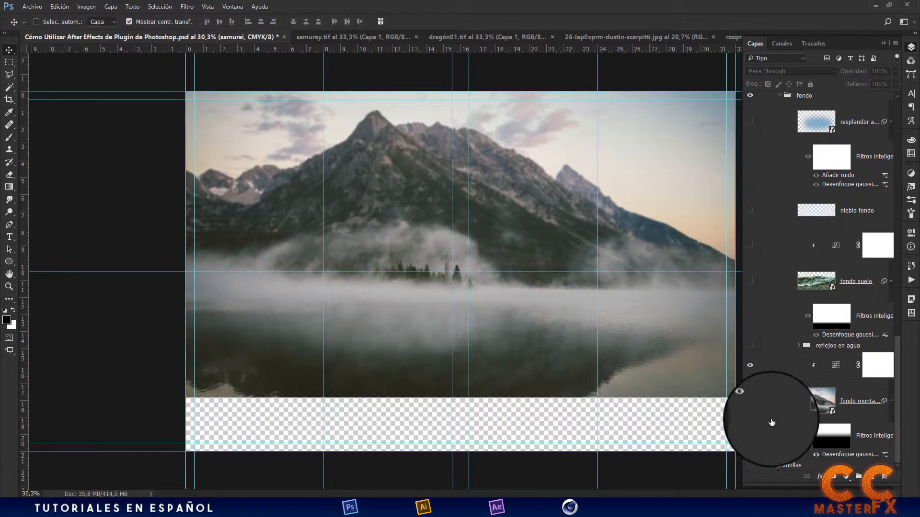
left_click(750, 465)
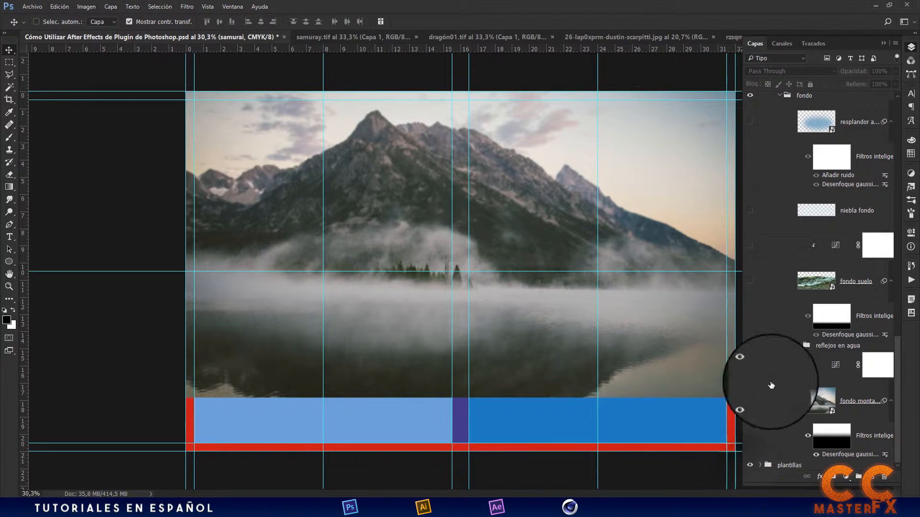
left_click(751, 401)
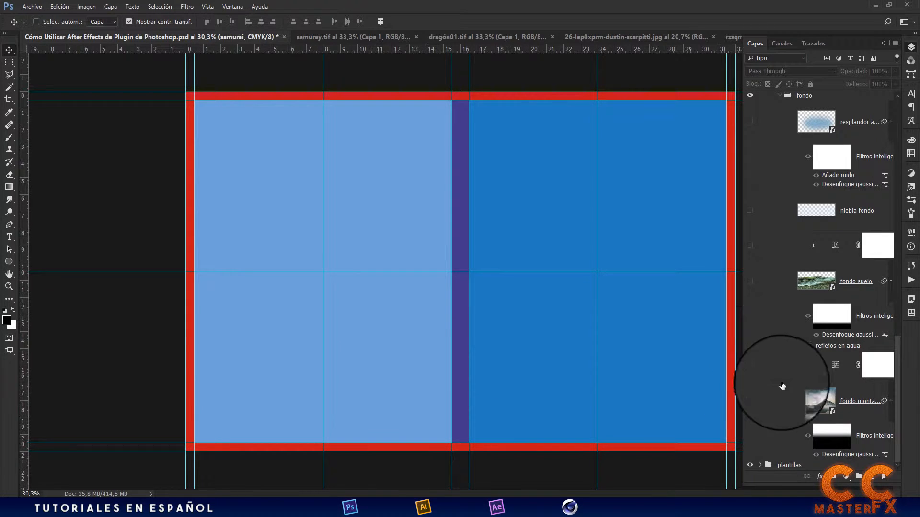
Expand the plantillas group to review its cover, back cover, spine and bleed layers, and collapse and hide the group
left_click(760, 465)
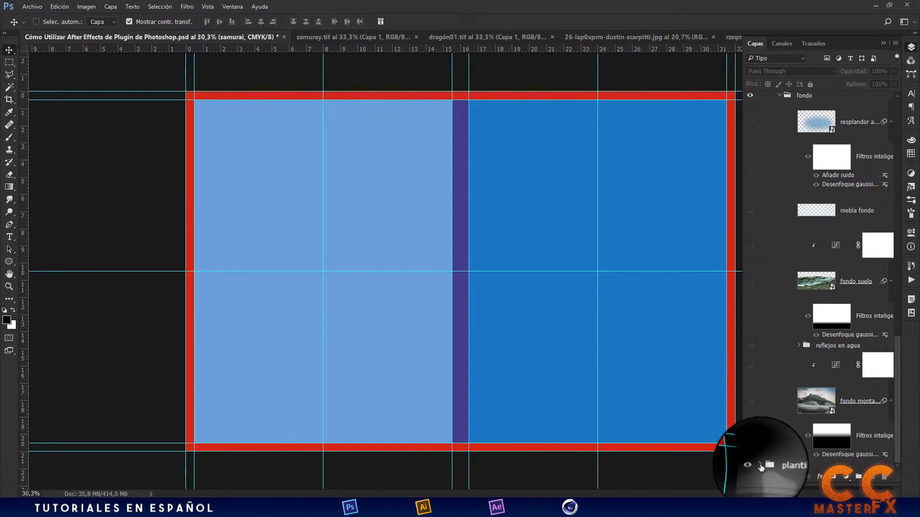
left_click_drag(897, 382, 898, 438)
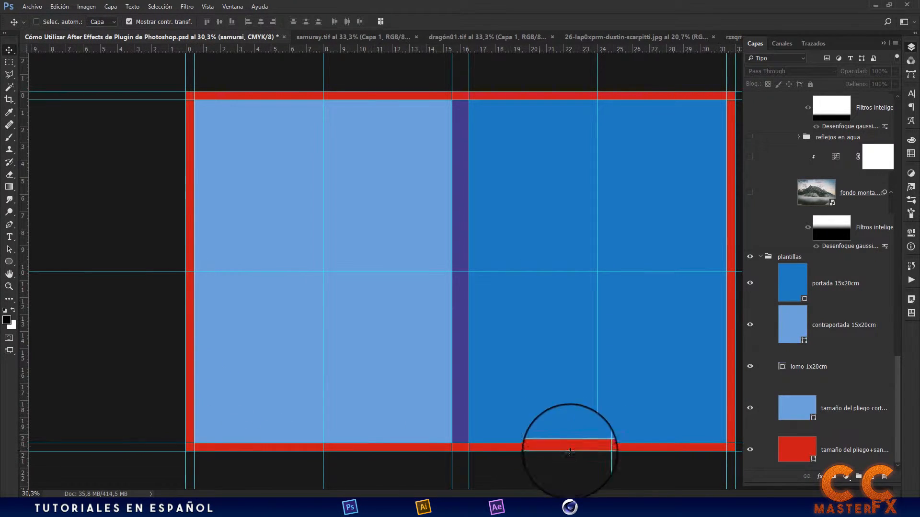
left_click(761, 259)
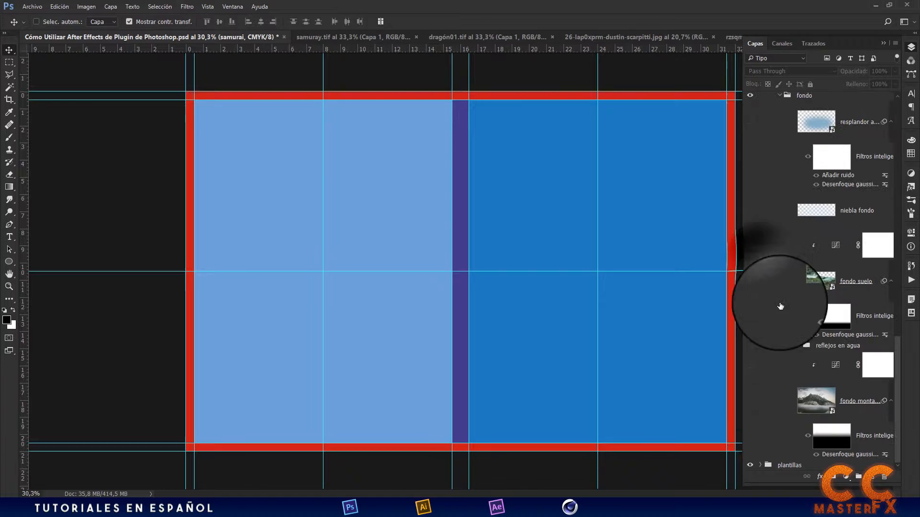
left_click(750, 465)
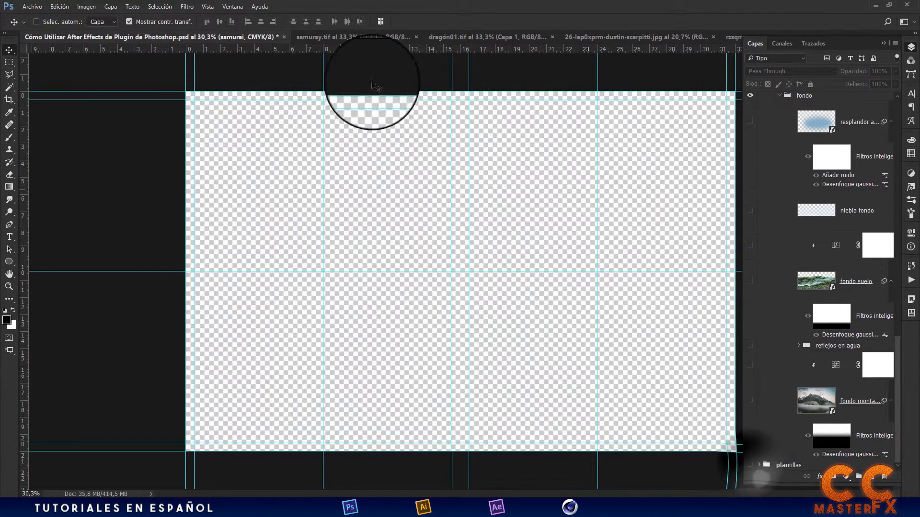
Check the composition's image size in centimetres and close the dialog without applying changes
left_click(93, 8)
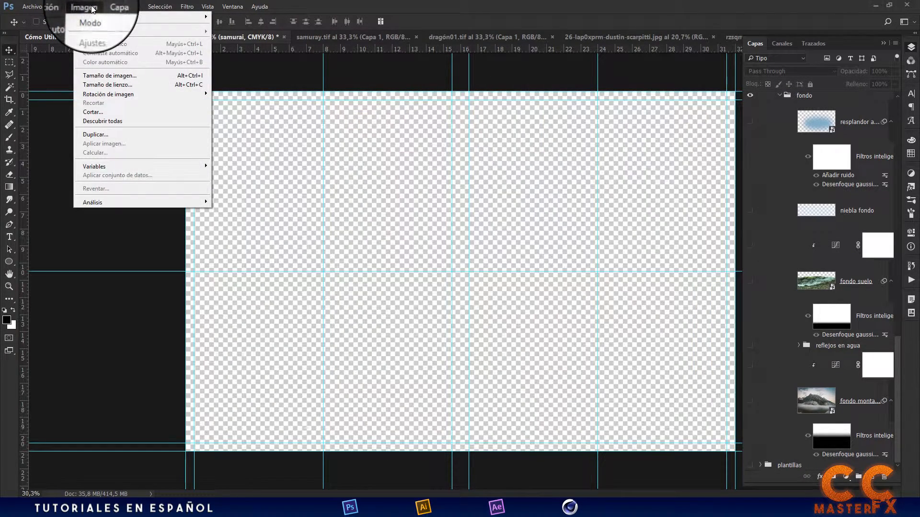
left_click(122, 74)
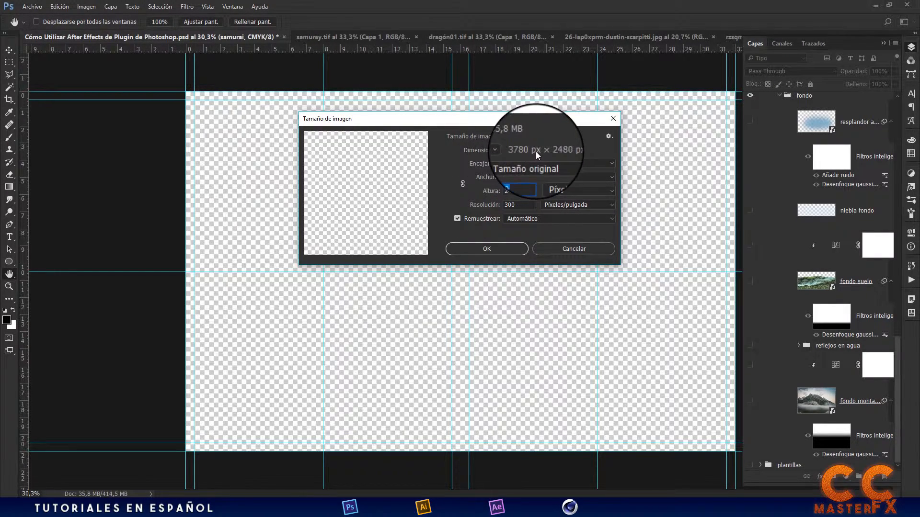
left_click(579, 177)
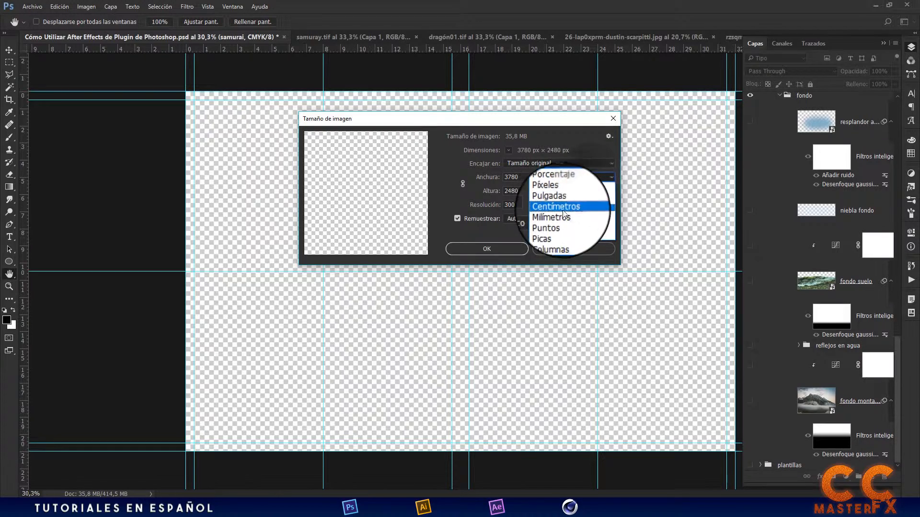
left_click(556, 207)
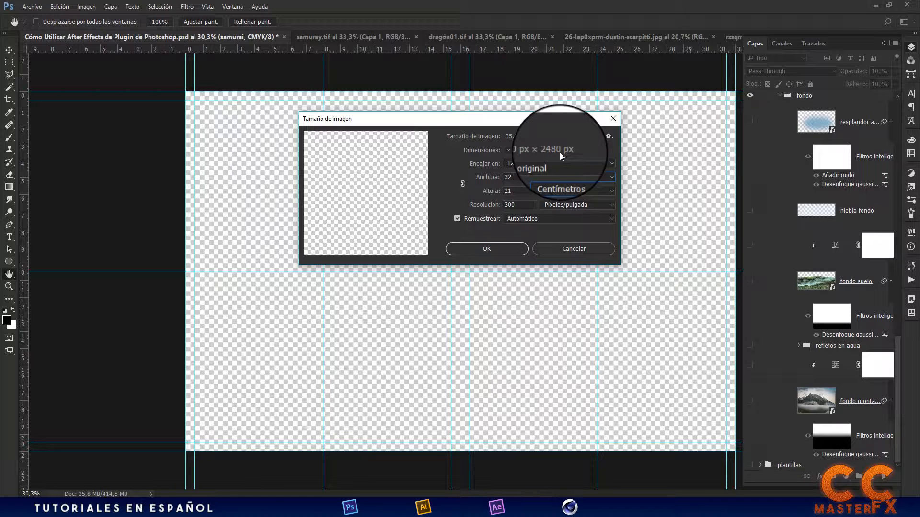
left_click(610, 119)
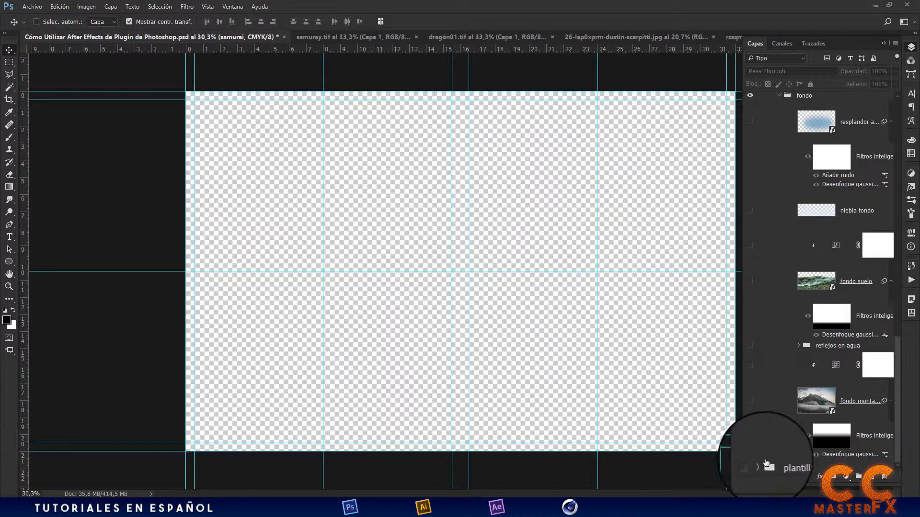
Show the mountain background layer, the reflejos en agua group and the fondo suelo layer in the fondo group
left_click(750, 402)
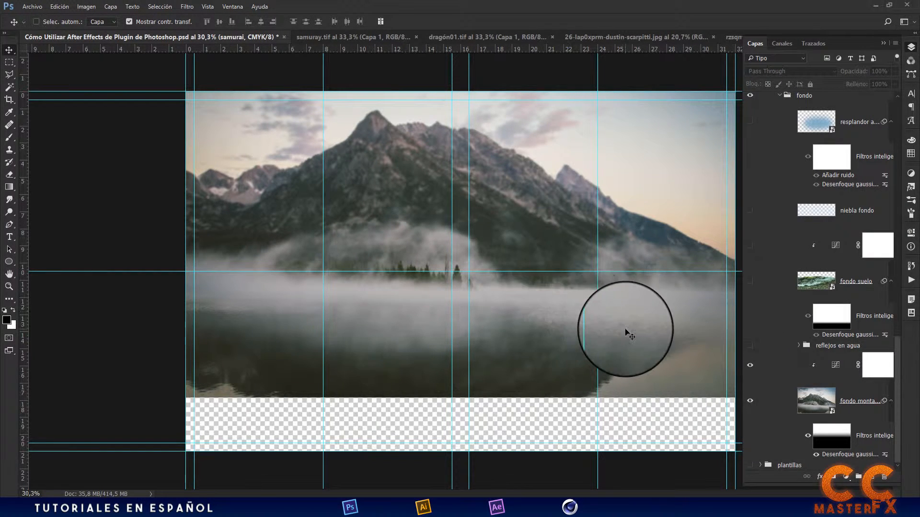
left_click(750, 346)
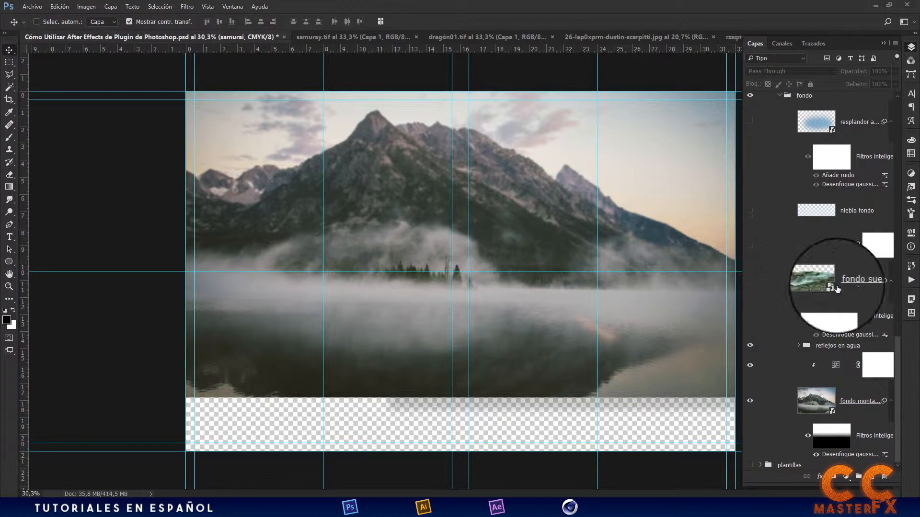
left_click(751, 282)
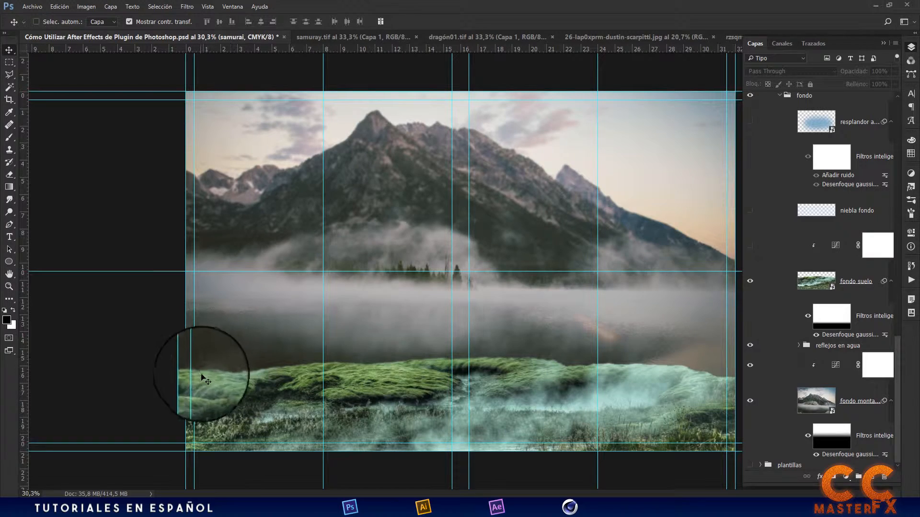
View the source photo of the steaming green landscape used for the ground, and return to the composition's fondo group layers
left_click(660, 34)
left_click(723, 41)
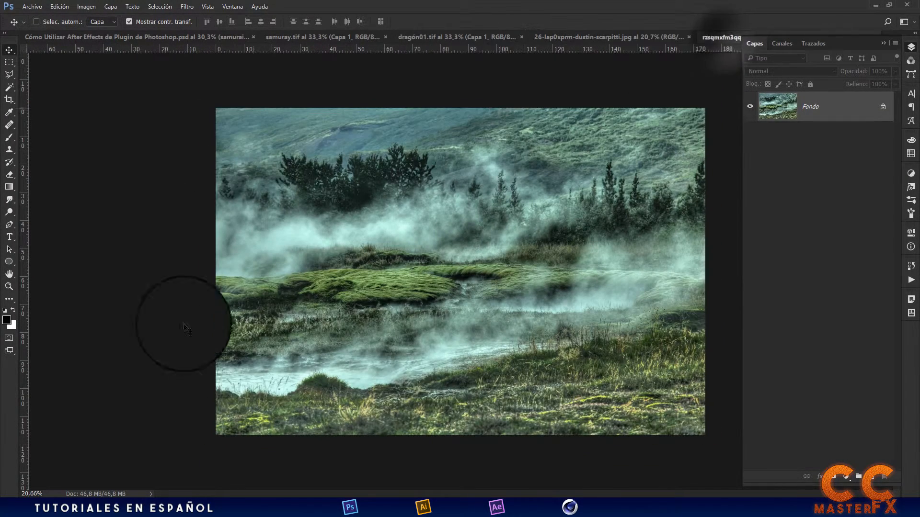
left_click(111, 41)
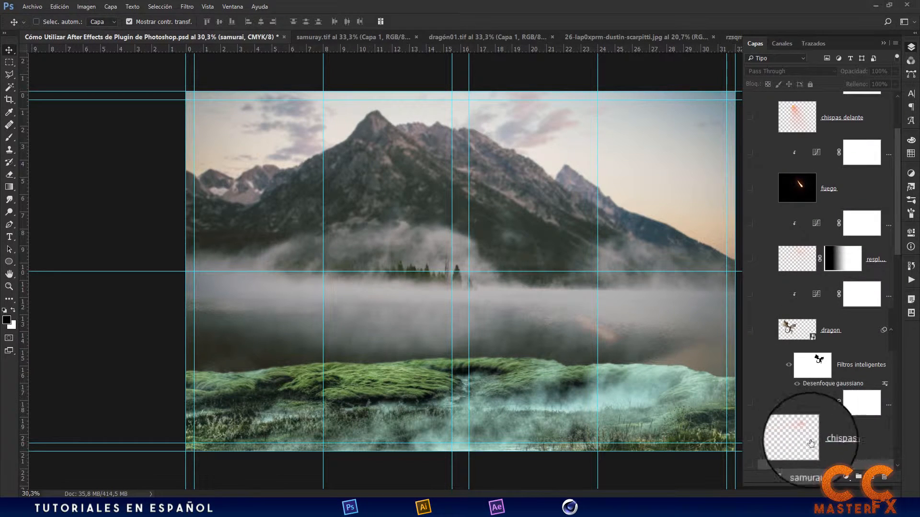
left_click_drag(901, 253, 911, 448)
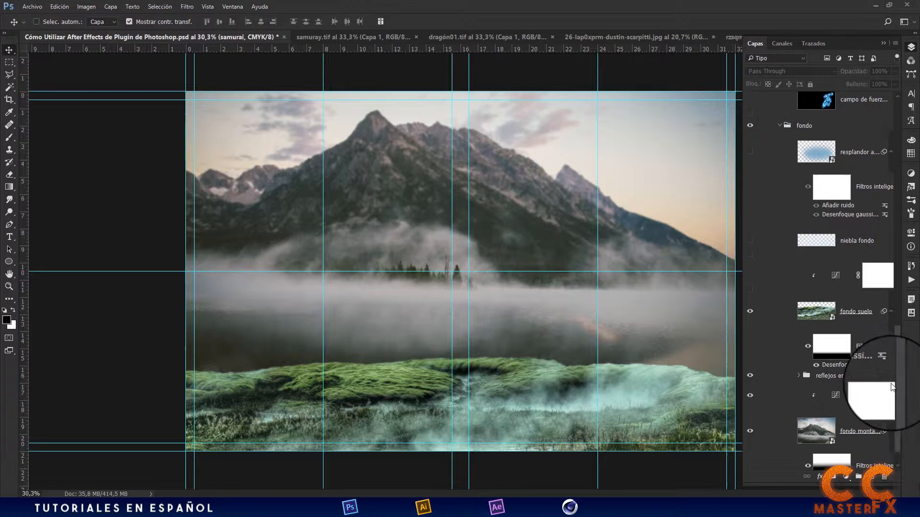
Show the curves adjustment over fondo suelo, the niebla fondo layer and the blue resplandor layer in the fondo group
left_click(751, 279)
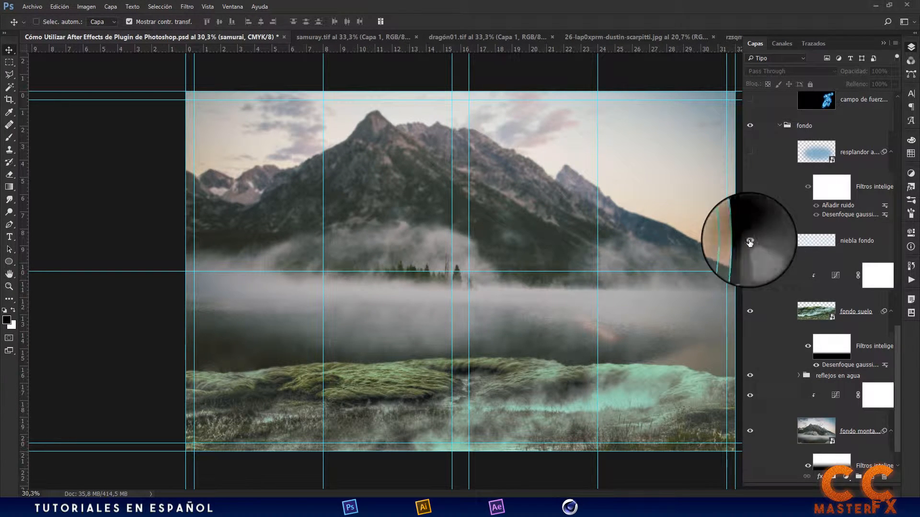
left_click_drag(750, 243, 750, 276)
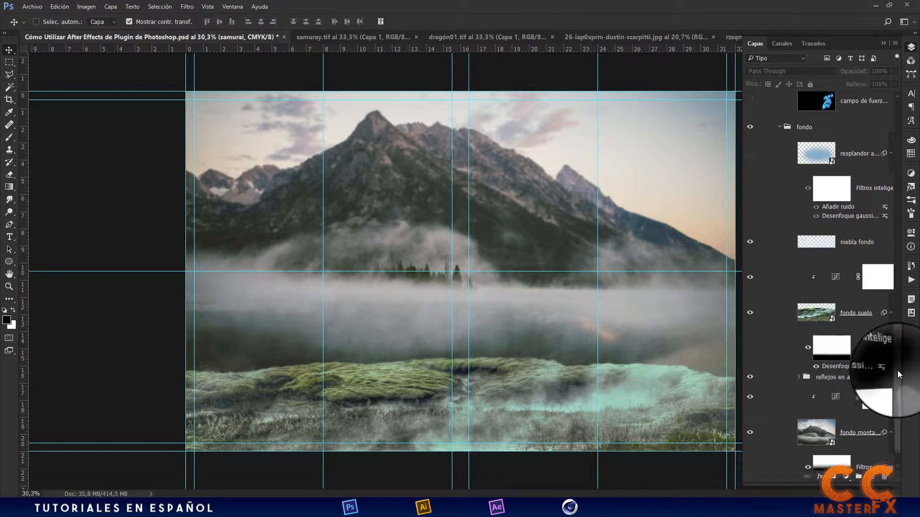
scroll(897, 371, "up", 5)
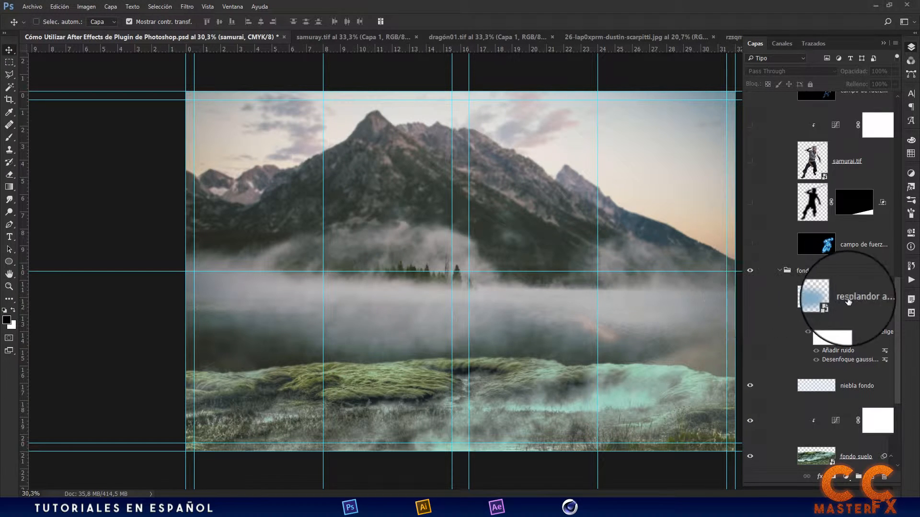
left_click(750, 298)
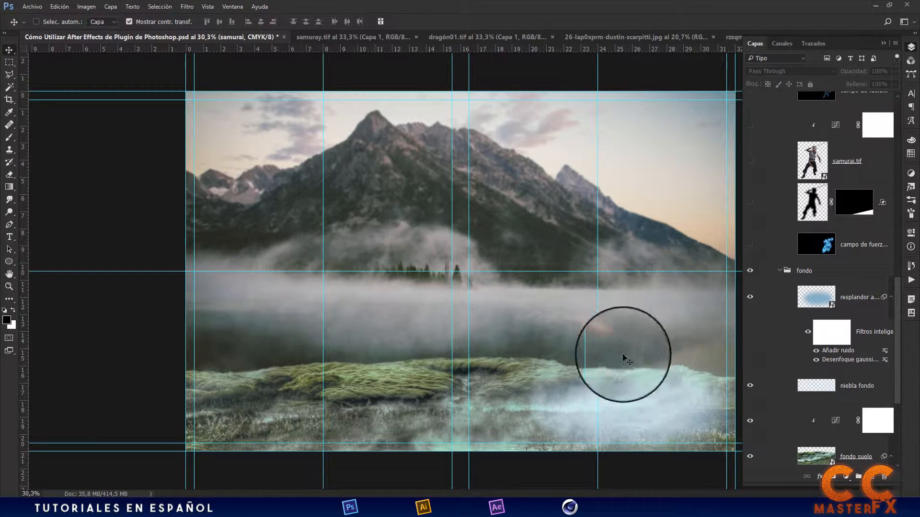
Show the samurai group with its figure, shadow, curves adjustment and all three campo de fuerza layers
left_click_drag(898, 355, 901, 285)
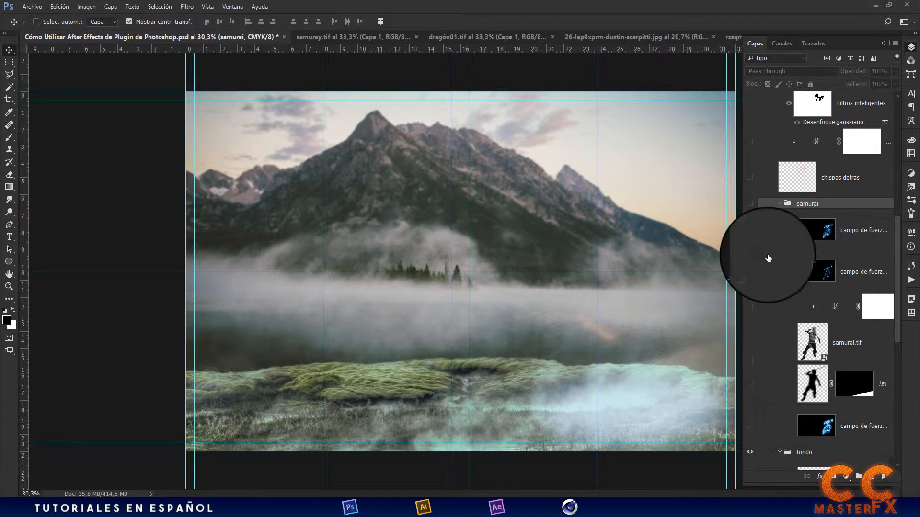
left_click(750, 203)
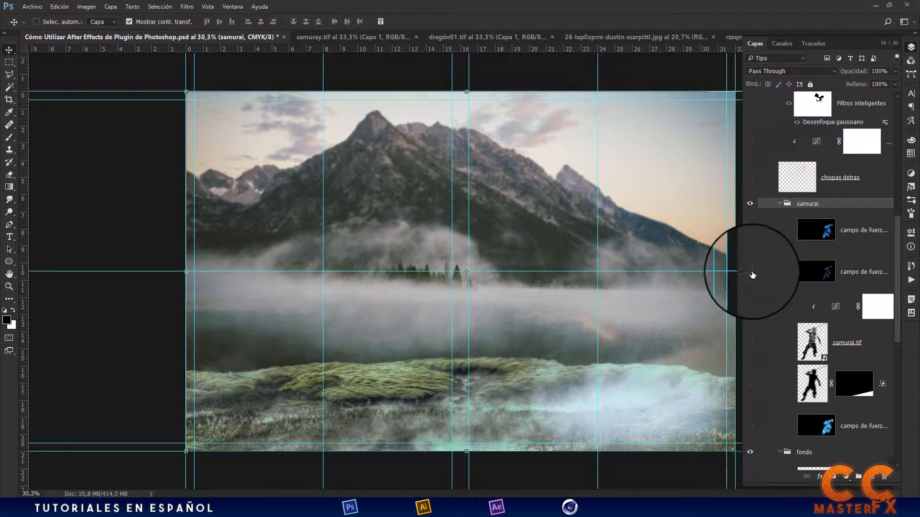
left_click_drag(750, 230, 757, 441)
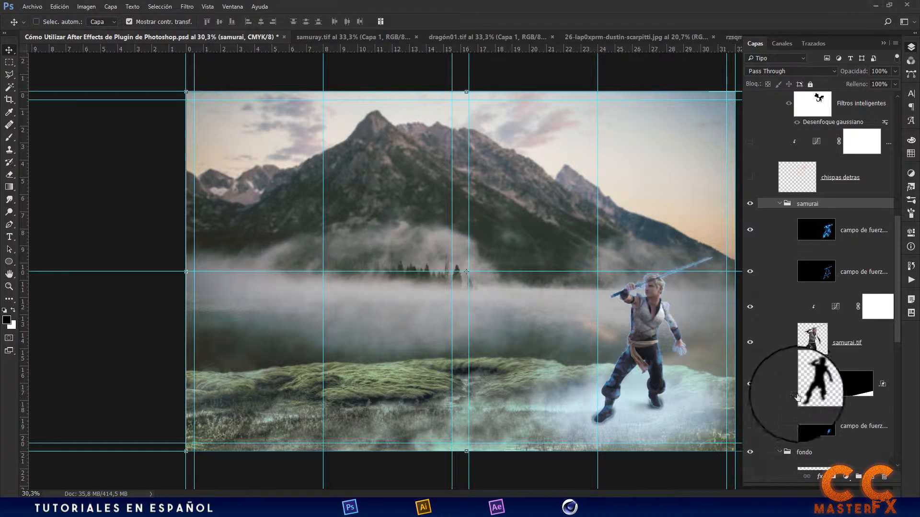
left_click(750, 427)
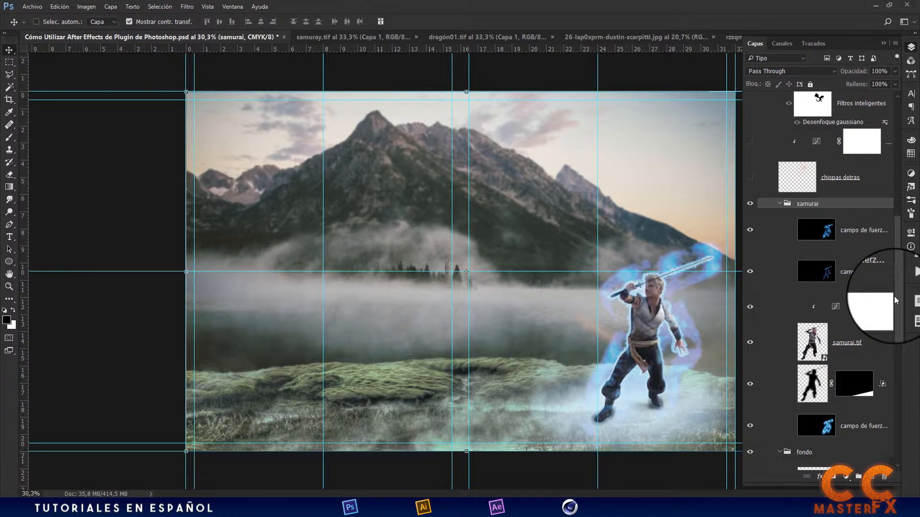
Show the dragon layer and the chispas detras layer with its clipped curves adjustment
left_click_drag(898, 294, 892, 217)
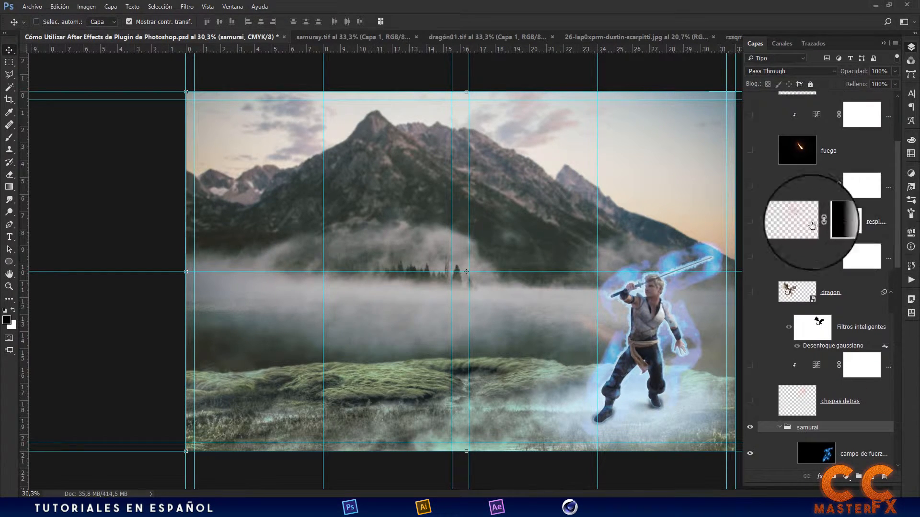
left_click(749, 292)
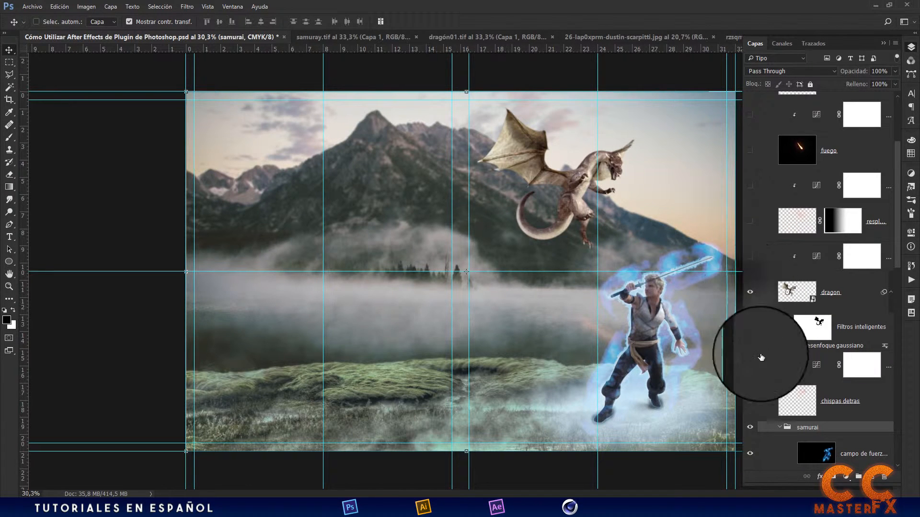
left_click(752, 367)
left_click(751, 401)
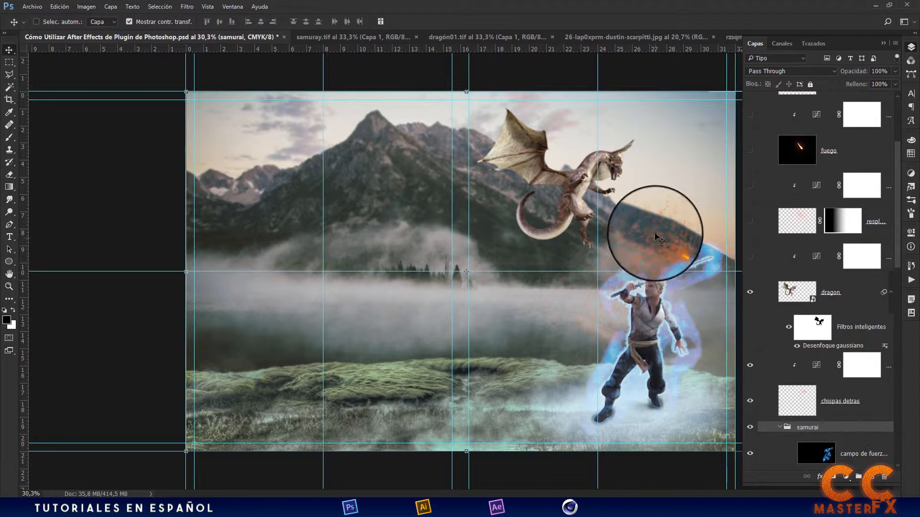
Show the fuego and resplandor layers along with the curves adjustments clipped to the resplandor and dragon layers
left_click_drag(898, 240, 899, 194)
left_click(750, 273)
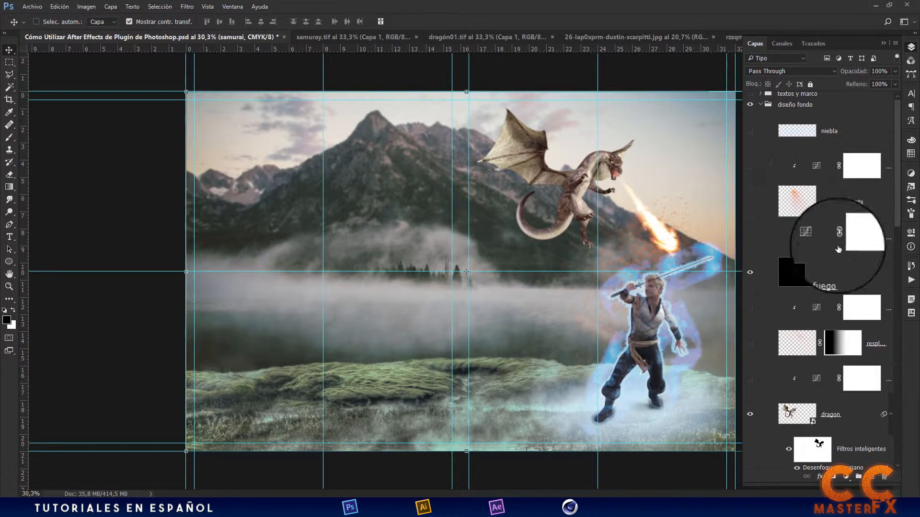
left_click(750, 343)
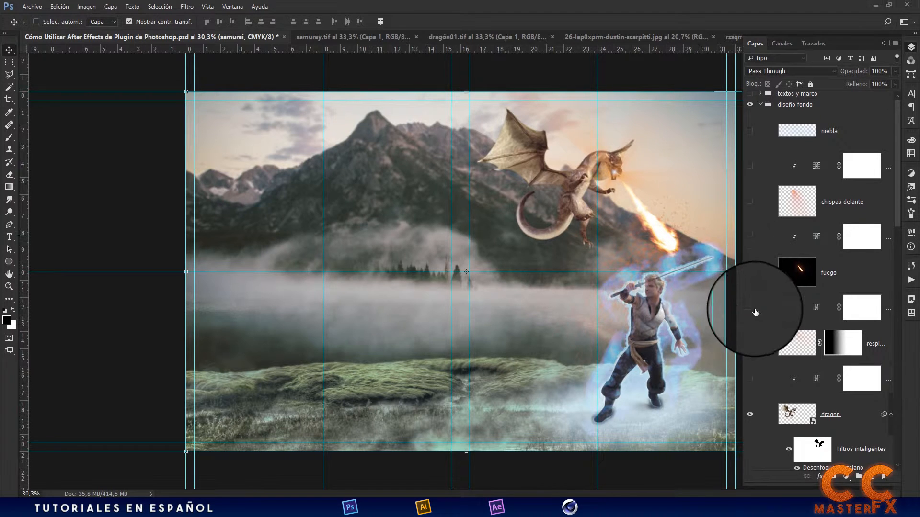
left_click_drag(751, 273, 755, 380)
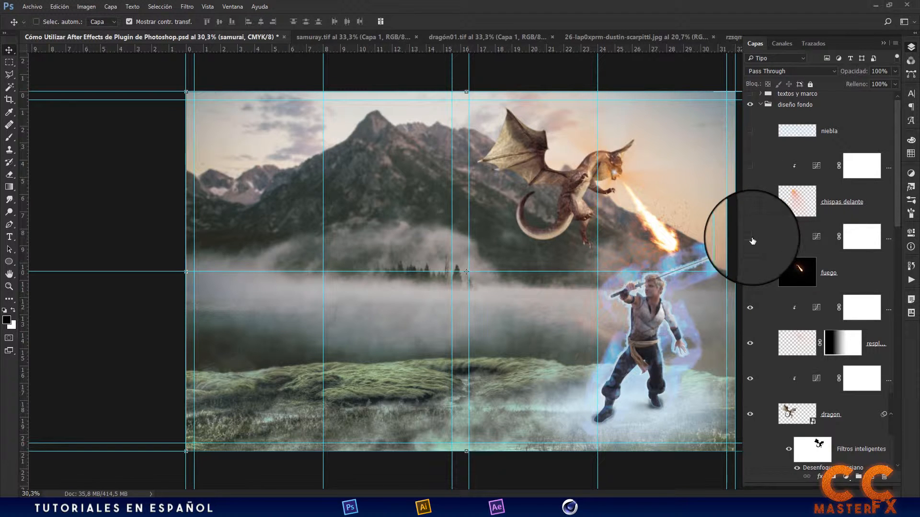
Show the chispas delante layer with its curves adjustment, the niebla layer and the textos y marco group
left_click(750, 202)
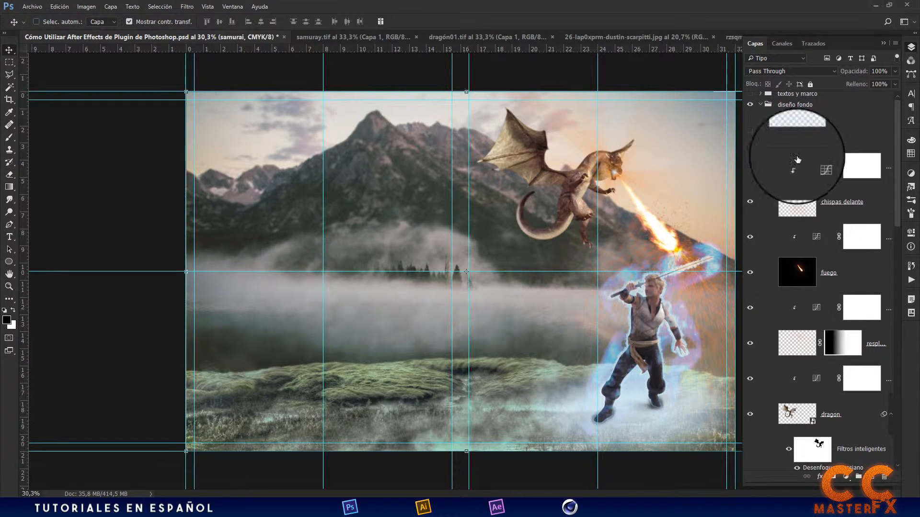
left_click(751, 166)
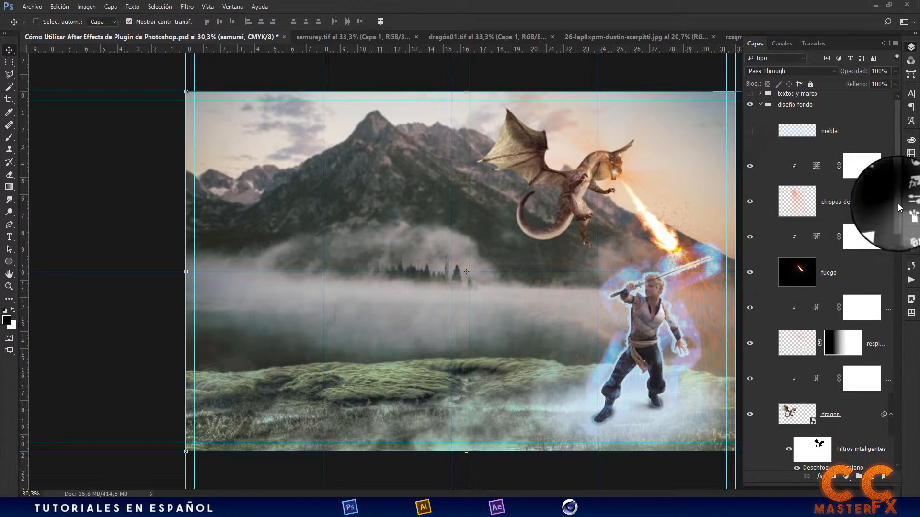
left_click(750, 206)
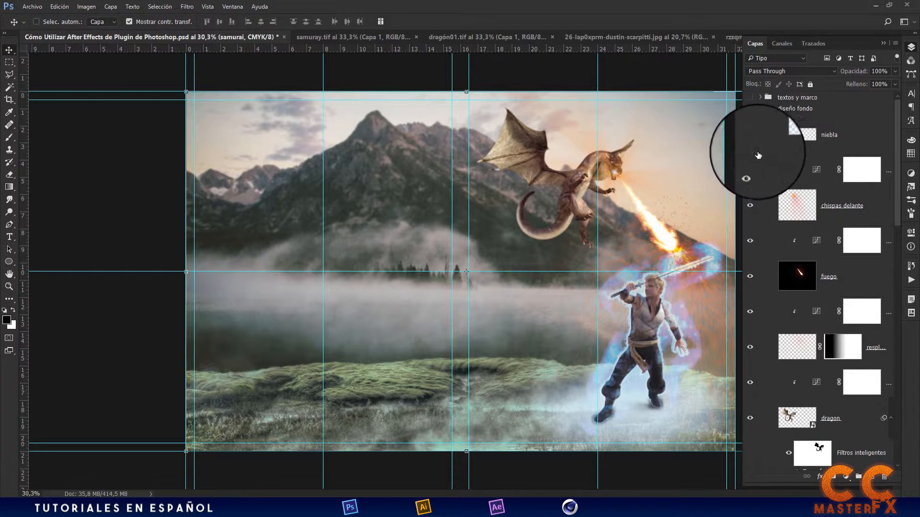
left_click(750, 135)
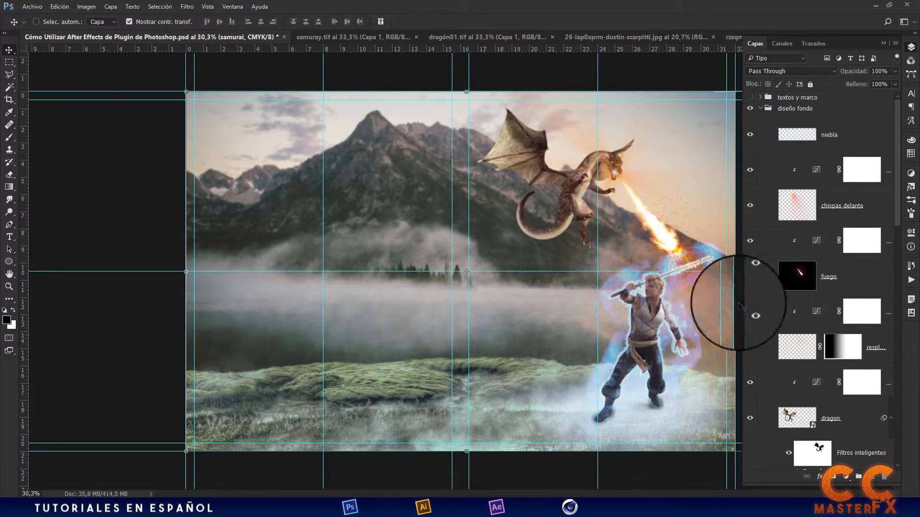
left_click(751, 98)
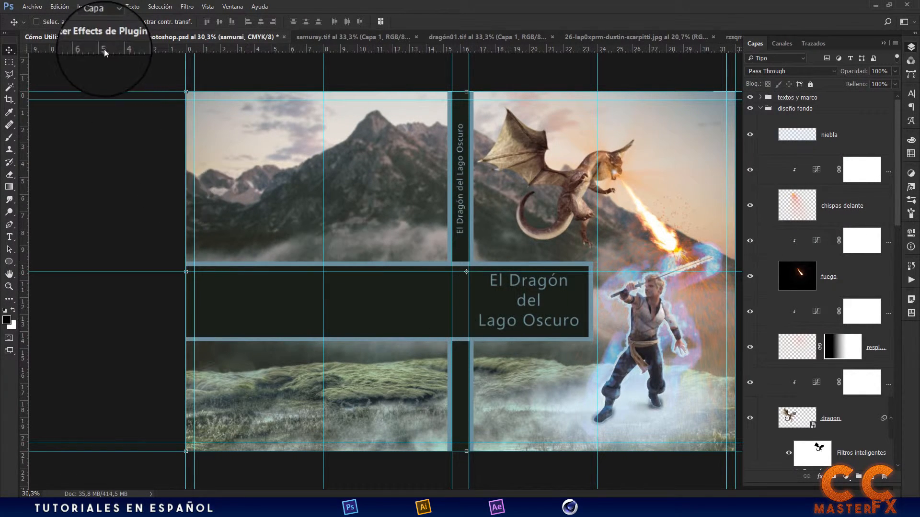
Check the finished cover's pixel dimensions and resolution in the image size settings and close them without applying changes
left_click(85, 8)
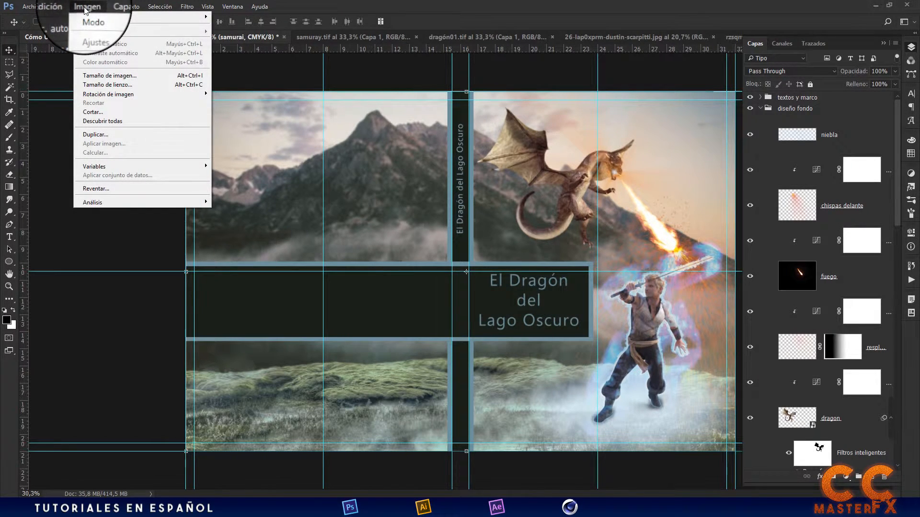
left_click(117, 79)
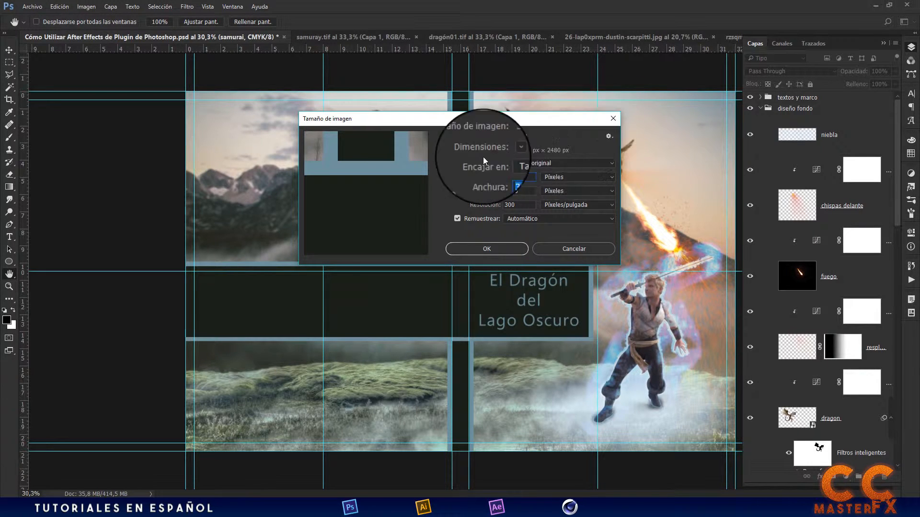
left_click(614, 120)
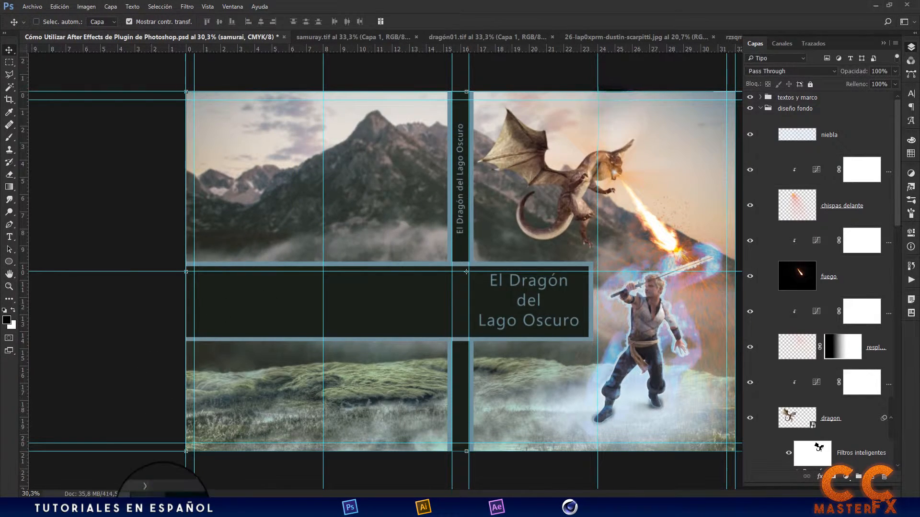
Switch to After Effects, review the portada libro composition's size, frame rate and duration settings, and accept them
mouse_move(153, 508)
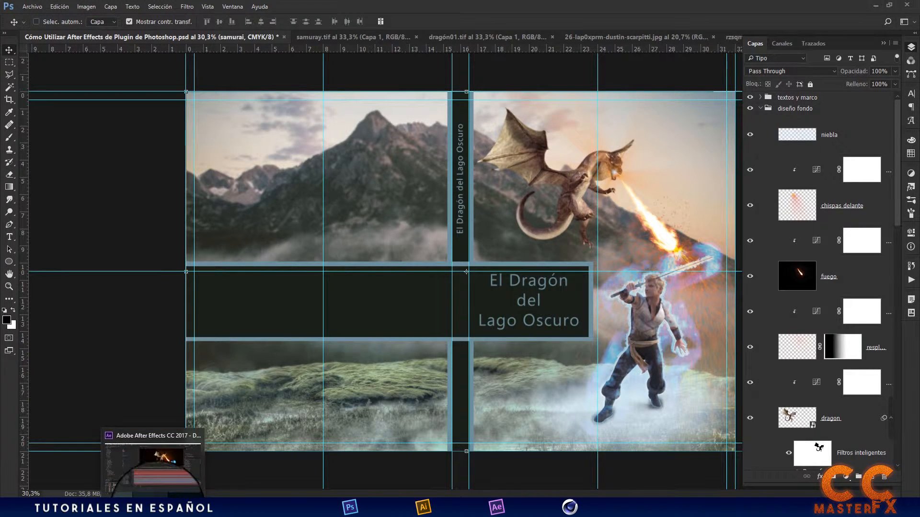
left_click(158, 474)
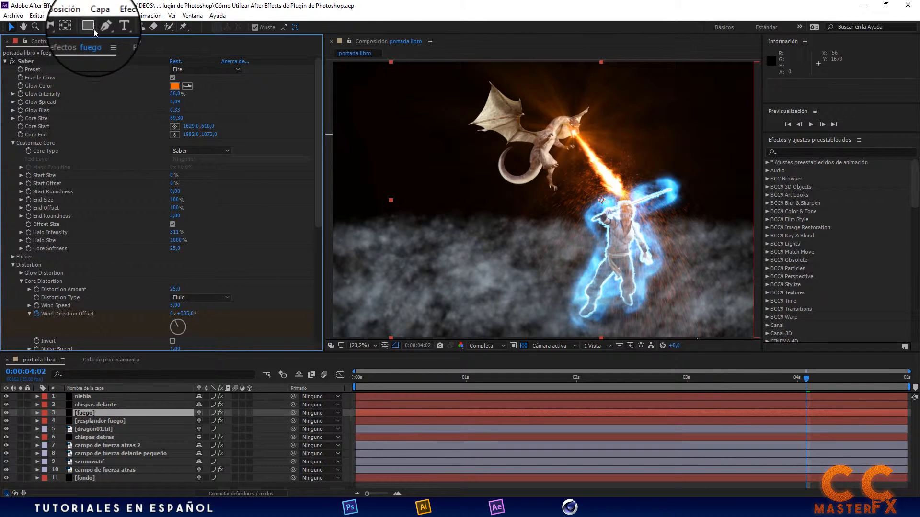
left_click(79, 17)
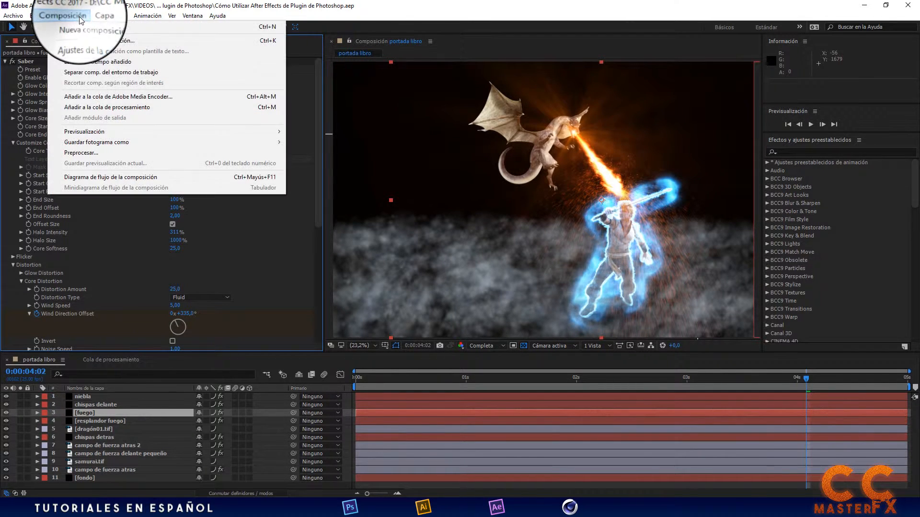
left_click(101, 40)
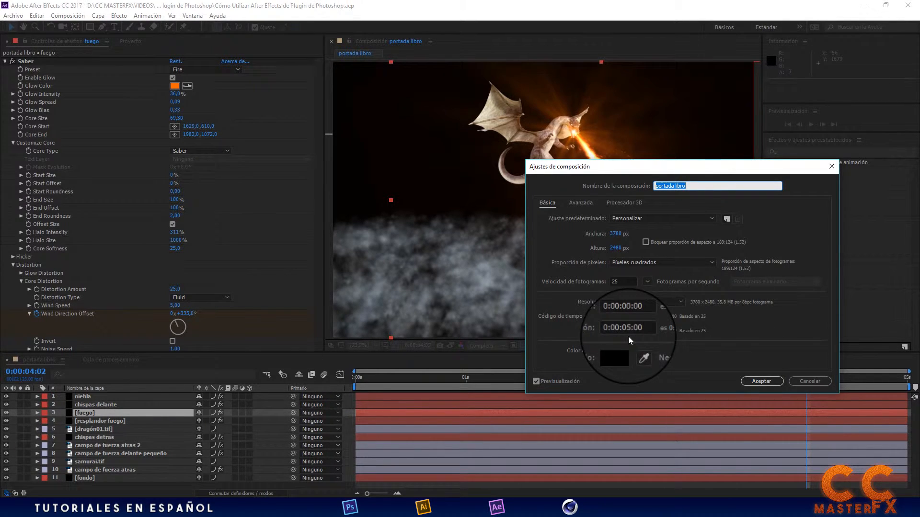
left_click(762, 382)
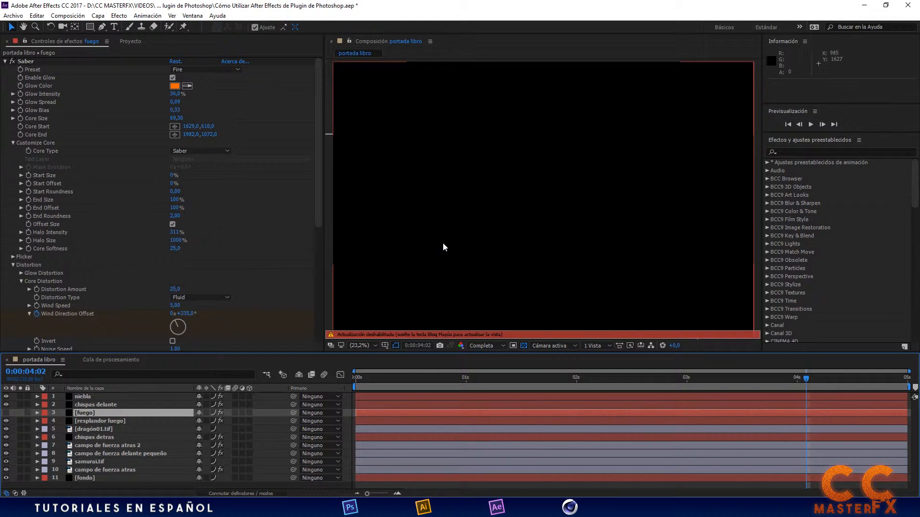
Re-enable the composition view's refresh and start saving the current frame as Photoshop layers
key("Caps_Lock")
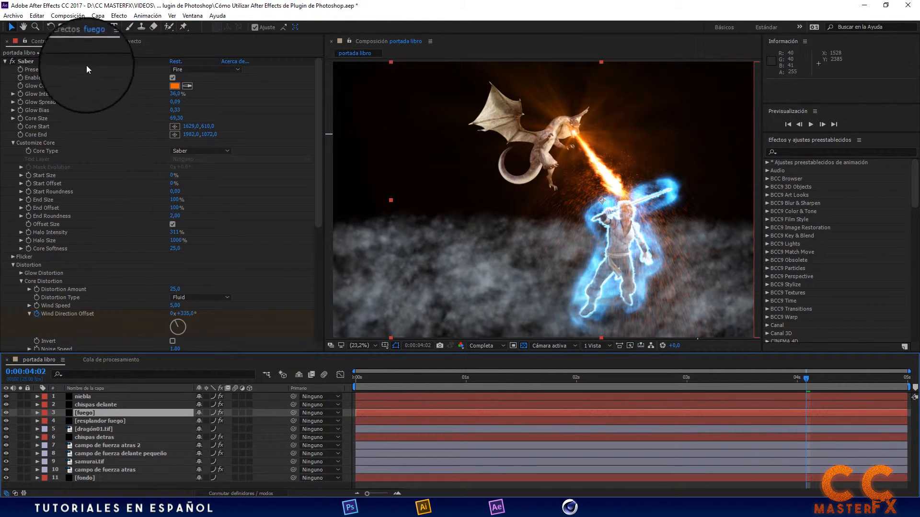
left_click(73, 16)
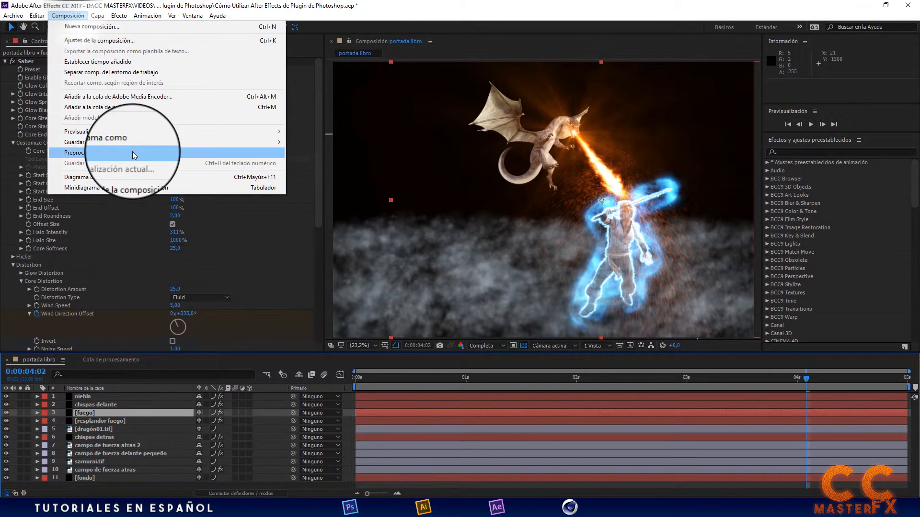
mouse_move(132, 139)
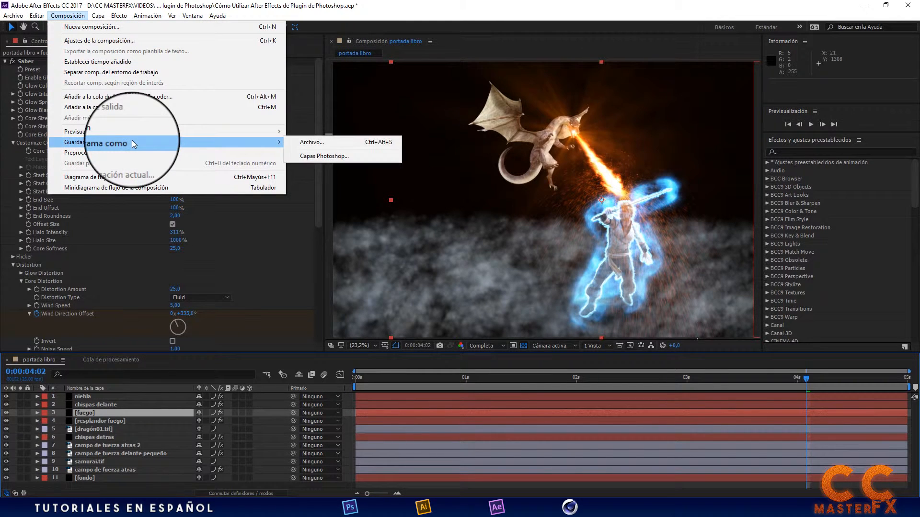
left_click(328, 156)
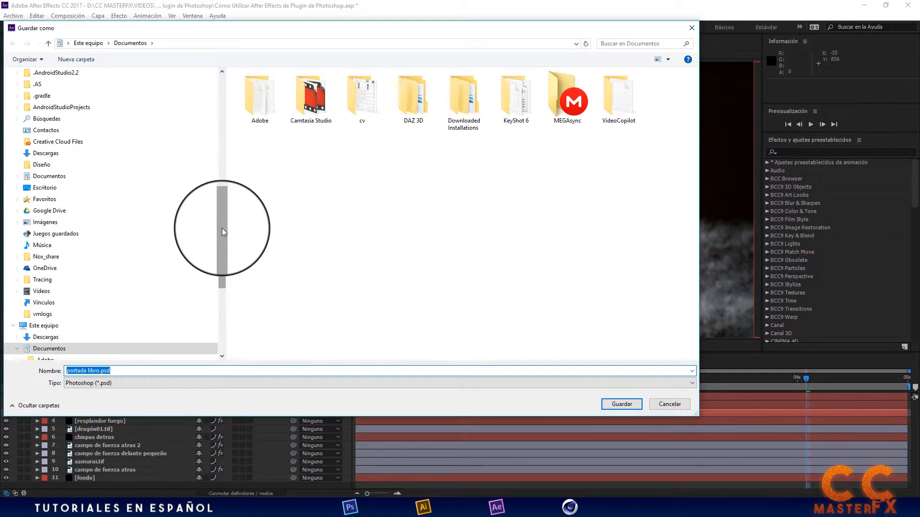
Browse to the MATERIALES folder of the 004 video project as the save location for portada libro.psd, and cancel saving
left_click_drag(223, 228, 222, 93)
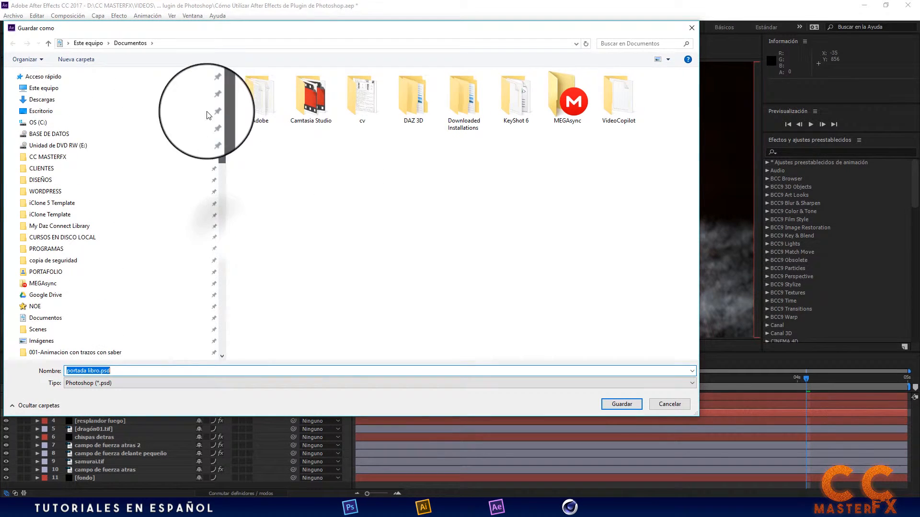
left_click(84, 158)
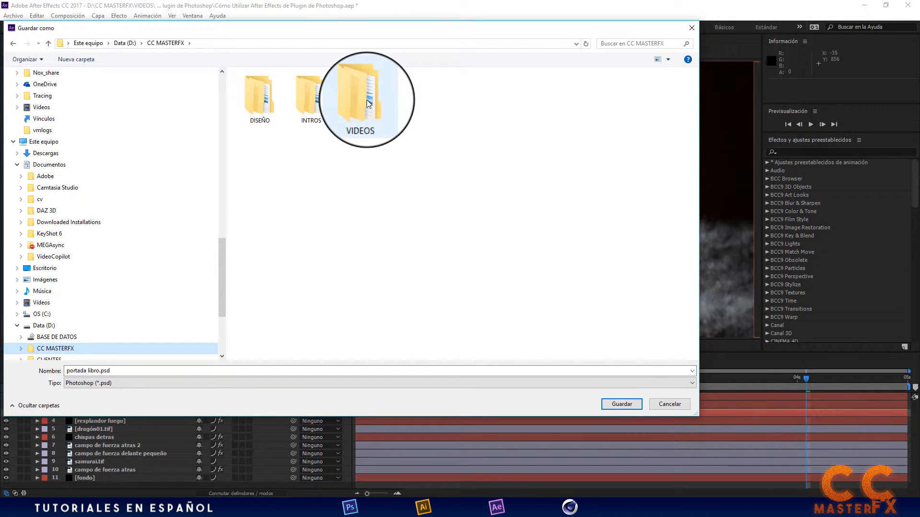
double_click(367, 124)
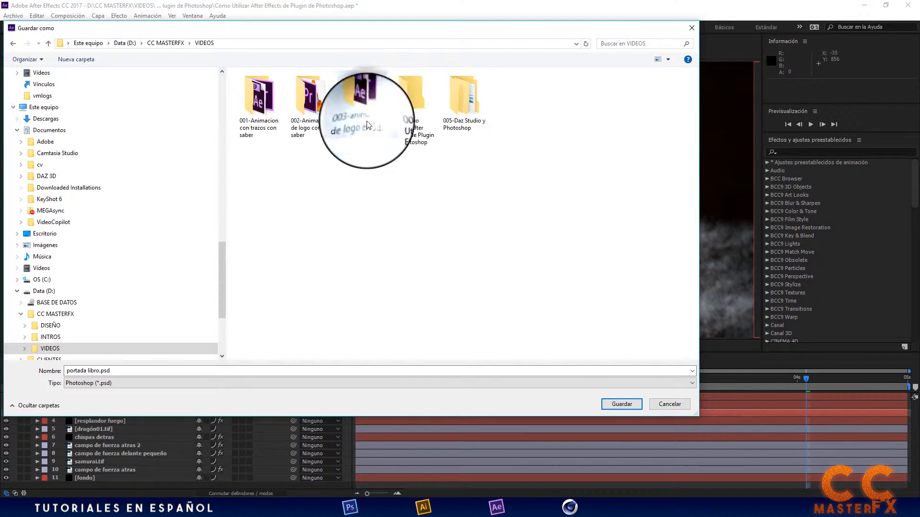
left_click(421, 111)
double_click(420, 110)
double_click(360, 93)
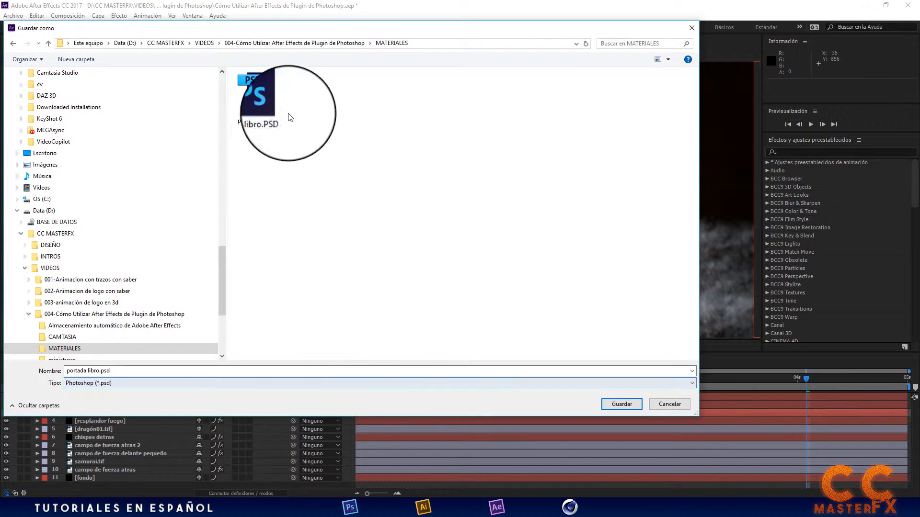
left_click(668, 405)
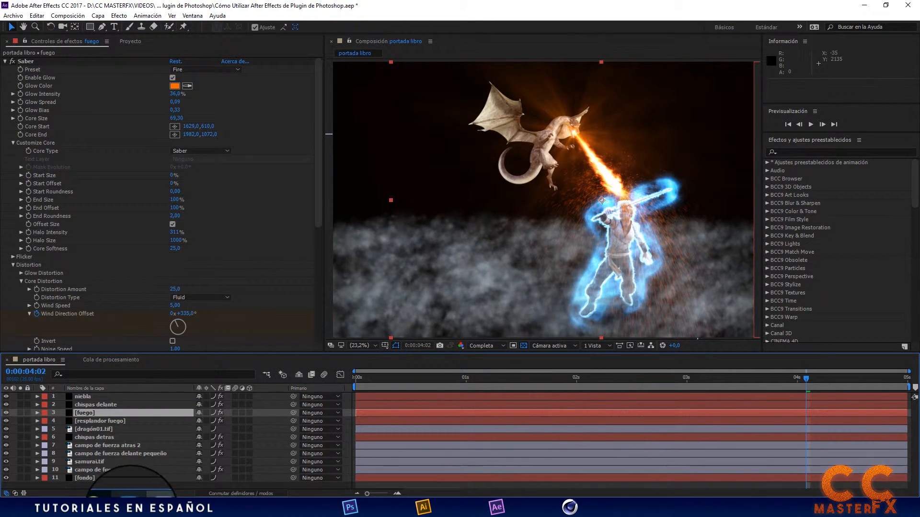
Switch to Photoshop and open the exported portada libro PSD from the project's MATERIALES folder
left_click(130, 510)
left_click(25, 8)
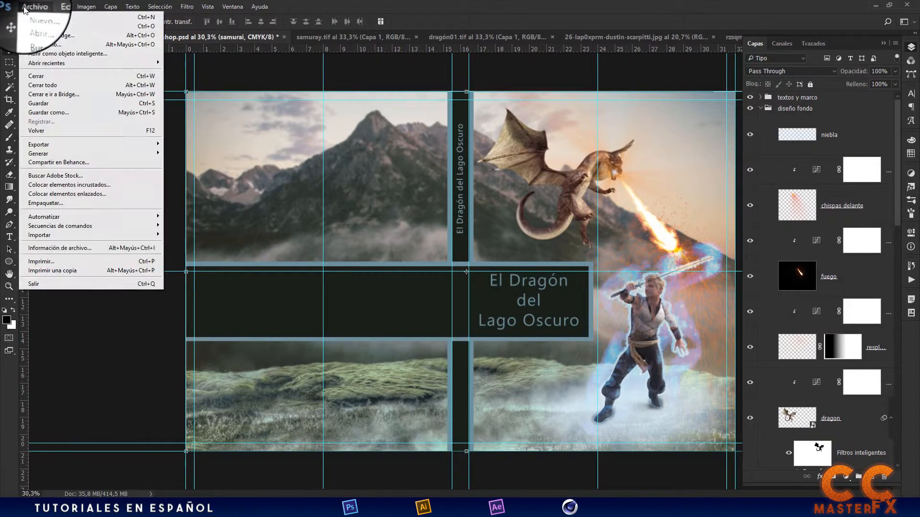
left_click(37, 29)
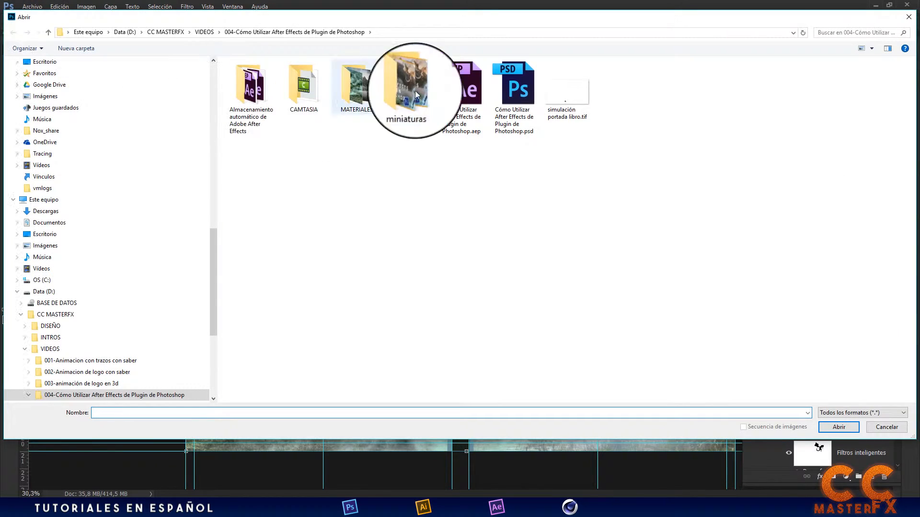
double_click(356, 91)
double_click(460, 82)
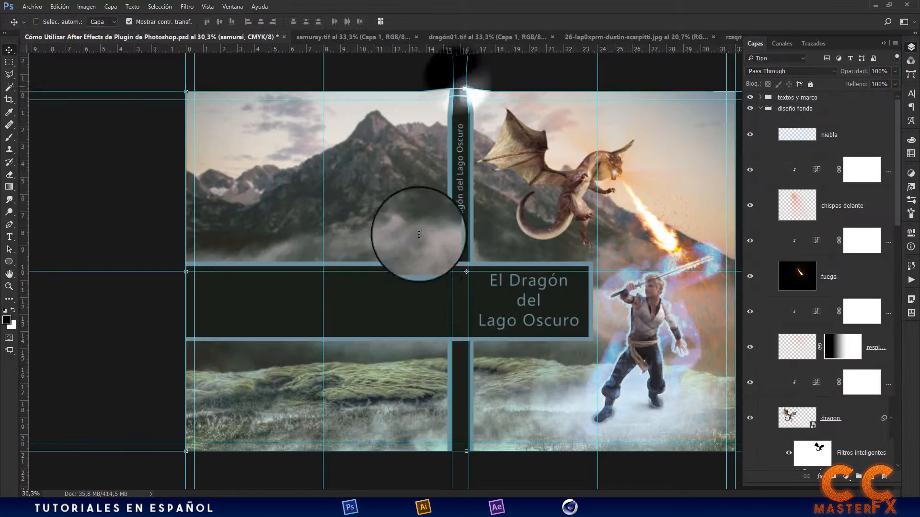
left_click(498, 248)
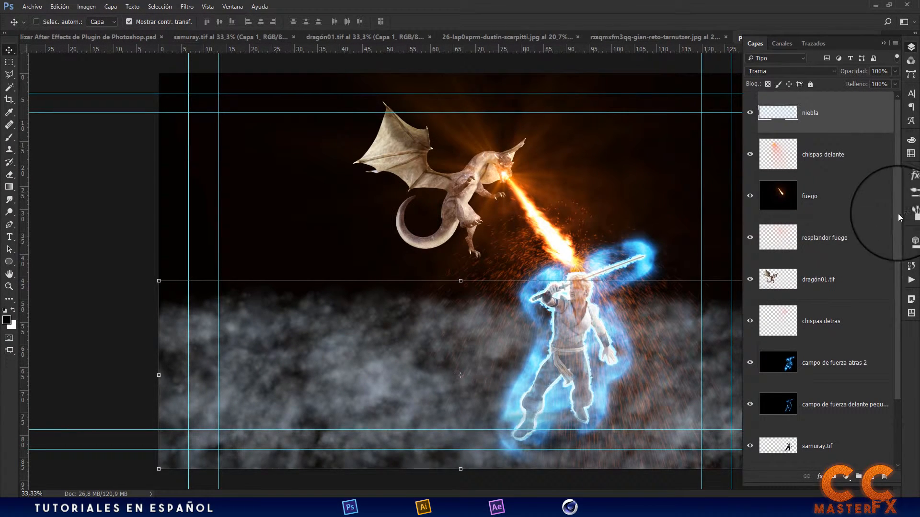
Examine the exported file's layers down to fondo, toggling the dragón01.tif and resplandor fuego layers off and on
scroll(900, 215, "down", 2)
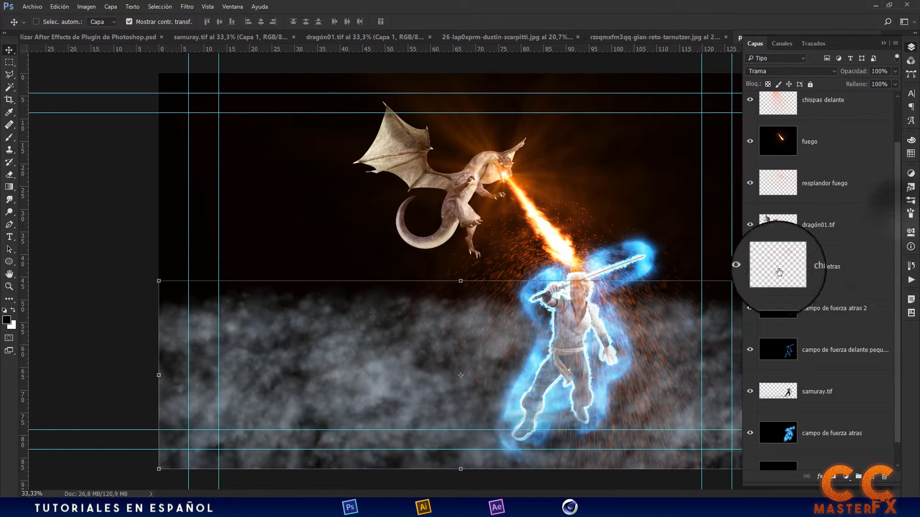
left_click(748, 223)
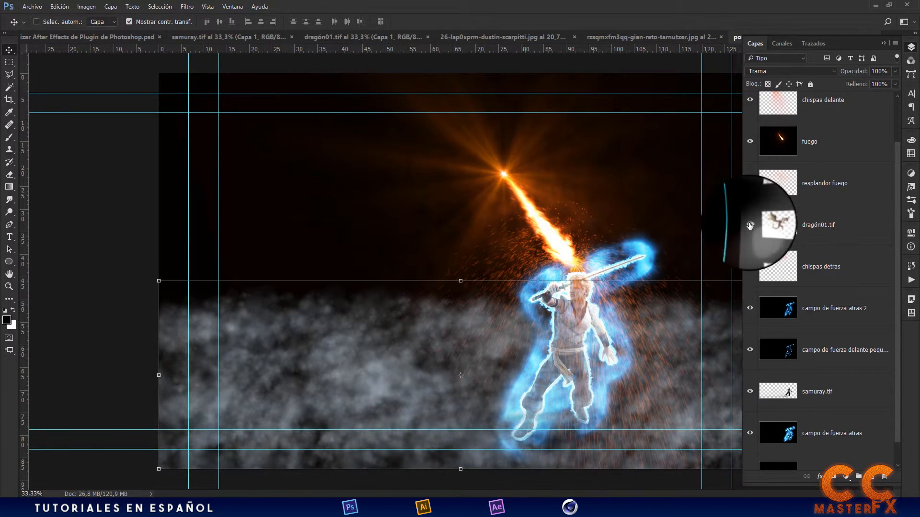
left_click(749, 224)
left_click(749, 183)
left_click(749, 183)
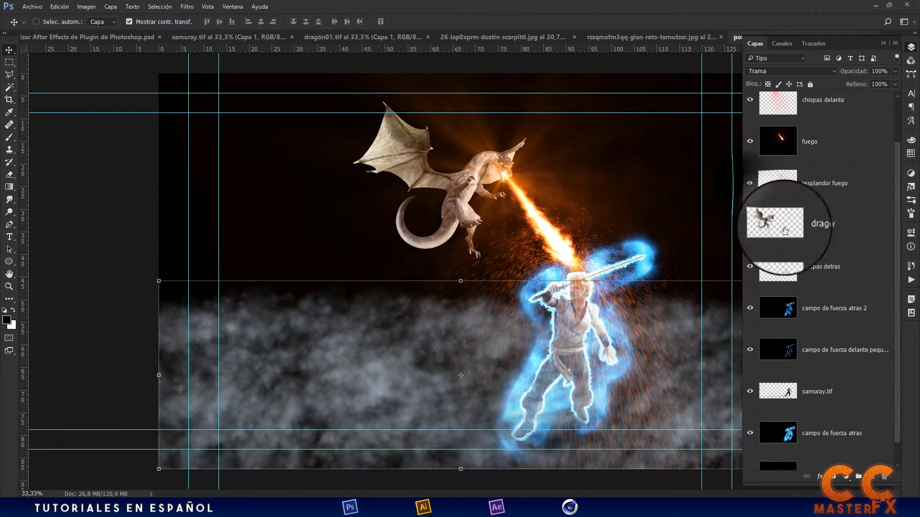
scroll(896, 307, "down", 1)
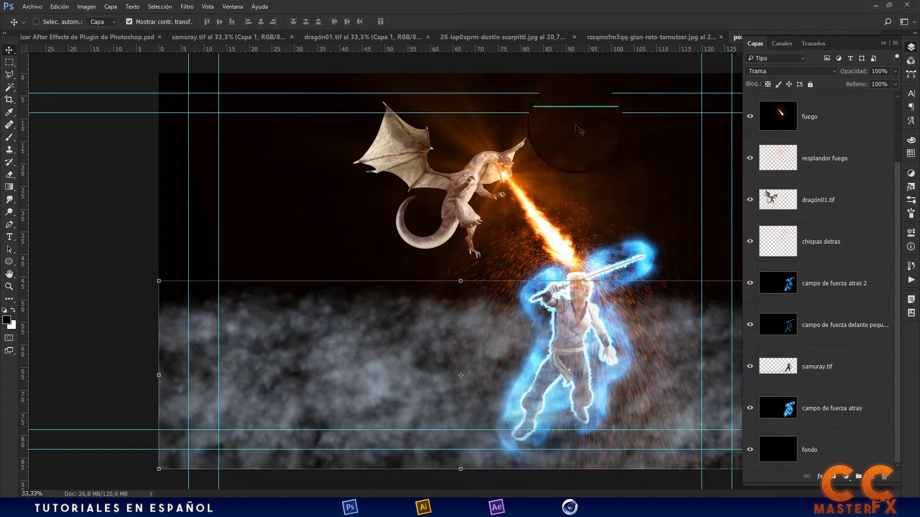
Return to the book cover document and review its layer stack down to the fondo group's lowest layers
left_click(105, 39)
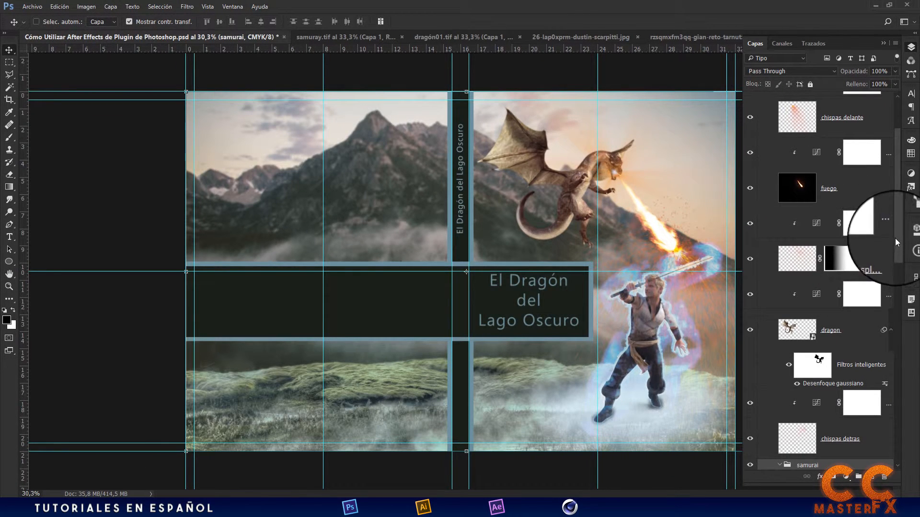
left_click_drag(895, 237, 907, 431)
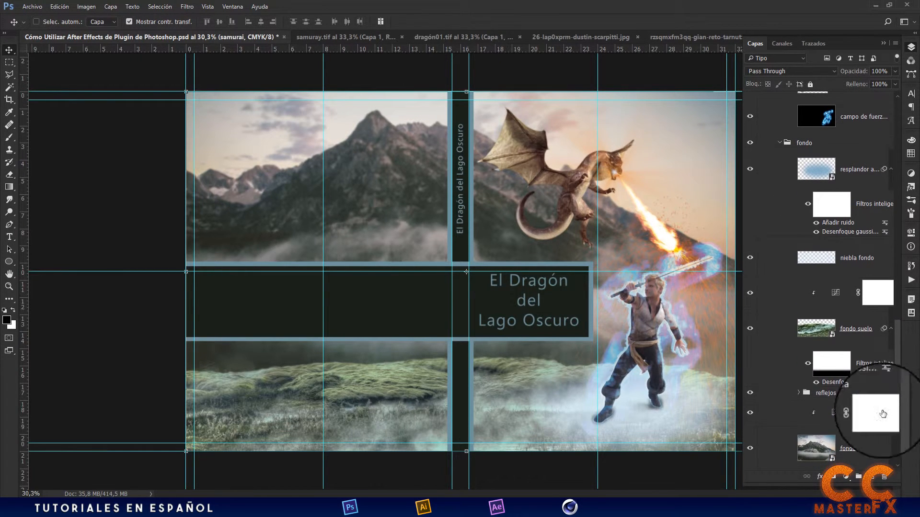